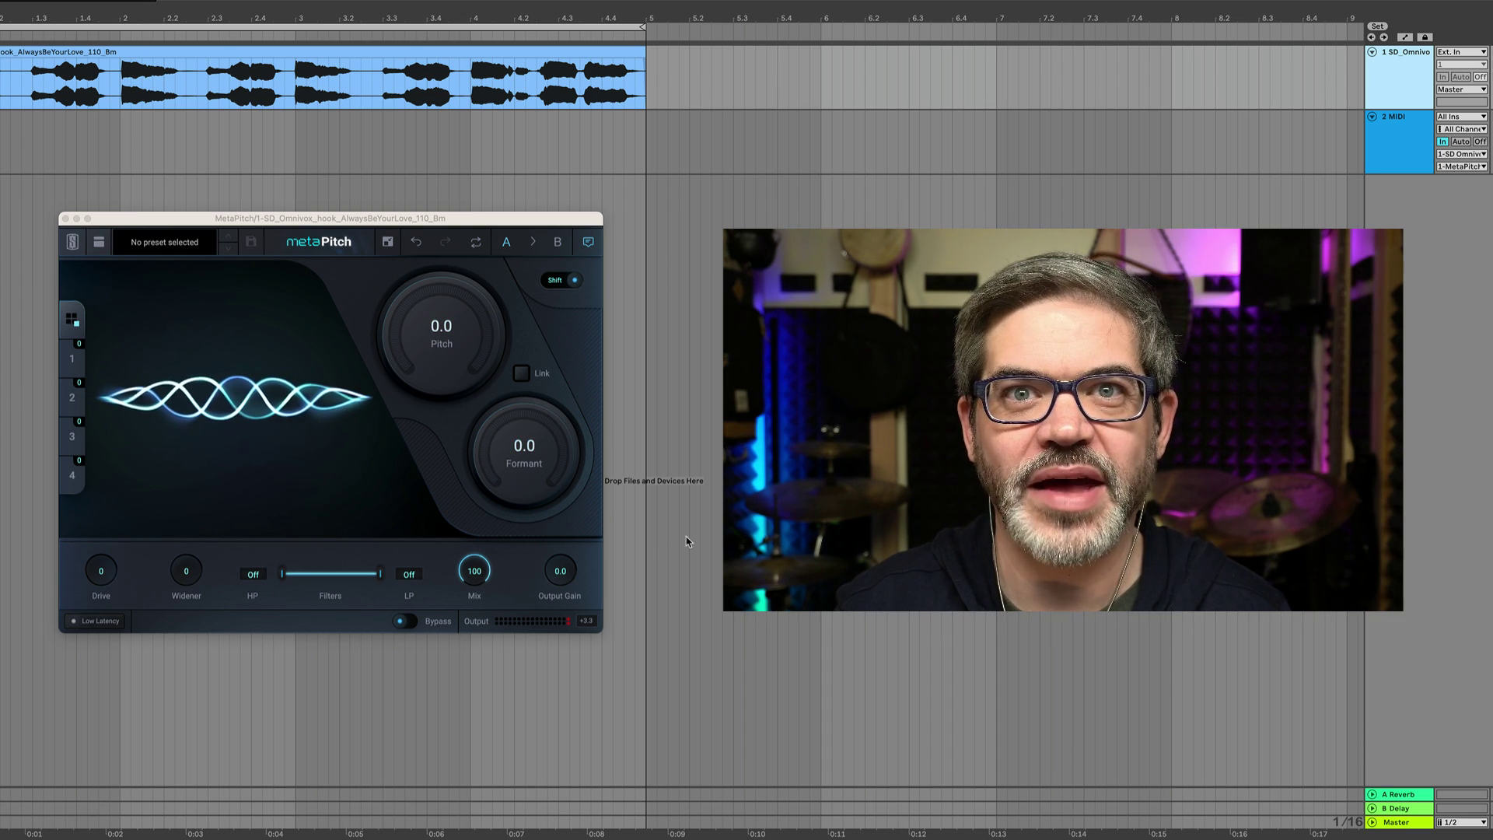
With formant linked, raise the vocal pitch to 6.0 semitones during playback, then unlink the formant.
{"action": "left_click", "coordinate": [521, 375]}
{"action": "mouse_move", "coordinate": [460, 369]}
{"action": "left_mouse_down"}
{"action": "mouse_move", "coordinate": [484, 260]}
{"action": "mouse_move", "coordinate": [450, 433]}
{"action": "mouse_move", "coordinate": [478, 360]}
{"action": "left_mouse_up"}
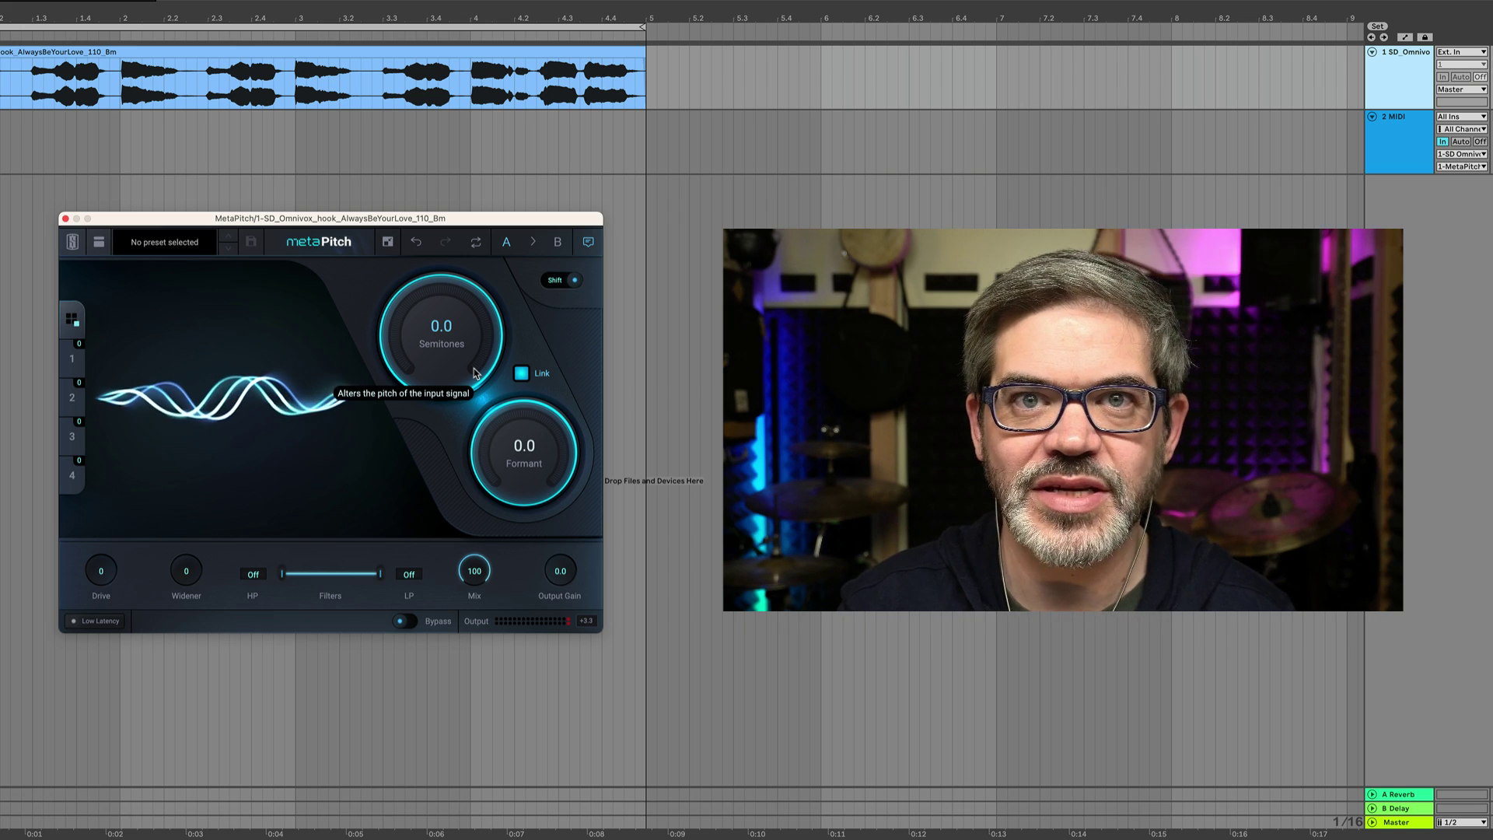
{"action": "key", "text": "space"}
{"action": "left_click_drag", "start_coordinate": [475, 373], "coordinate": [487, 309]}
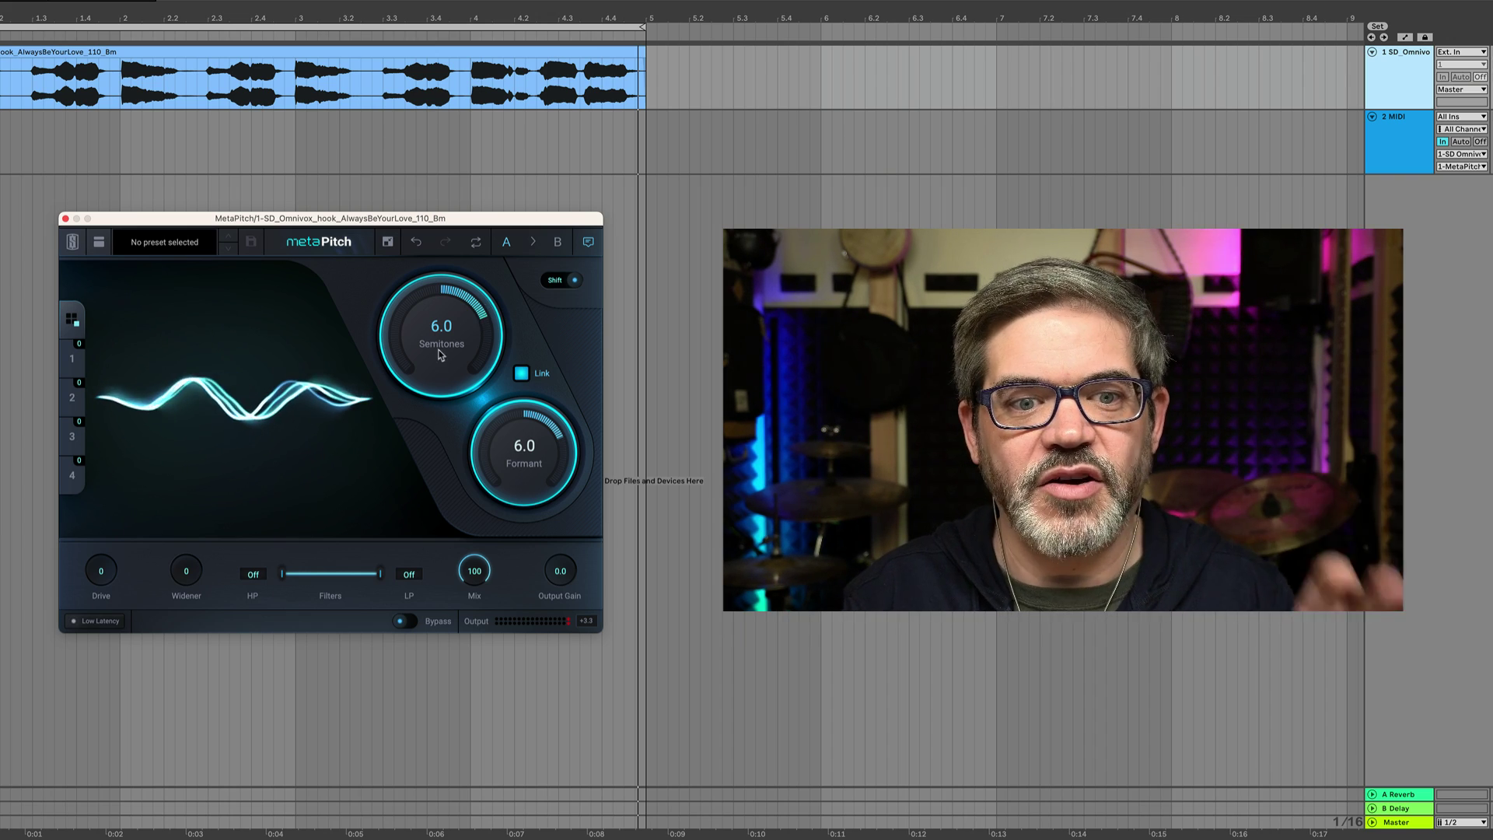
{"action": "left_click", "coordinate": [522, 374]}
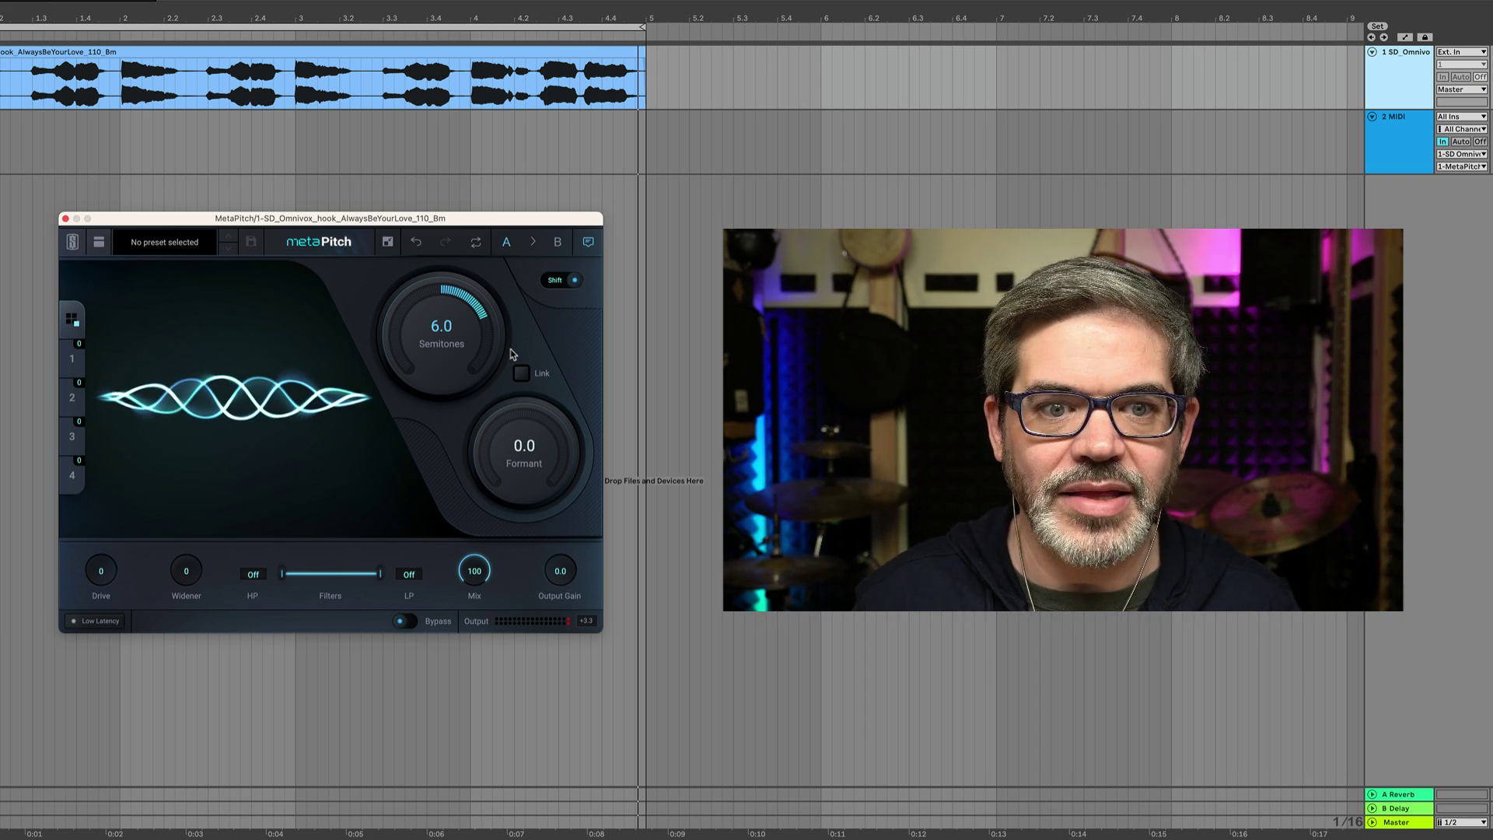
Sweep the vocal's semitone shift down and up during playback, ending around -1.0.
{"action": "left_click_drag", "start_coordinate": [483, 313], "coordinate": [465, 393]}
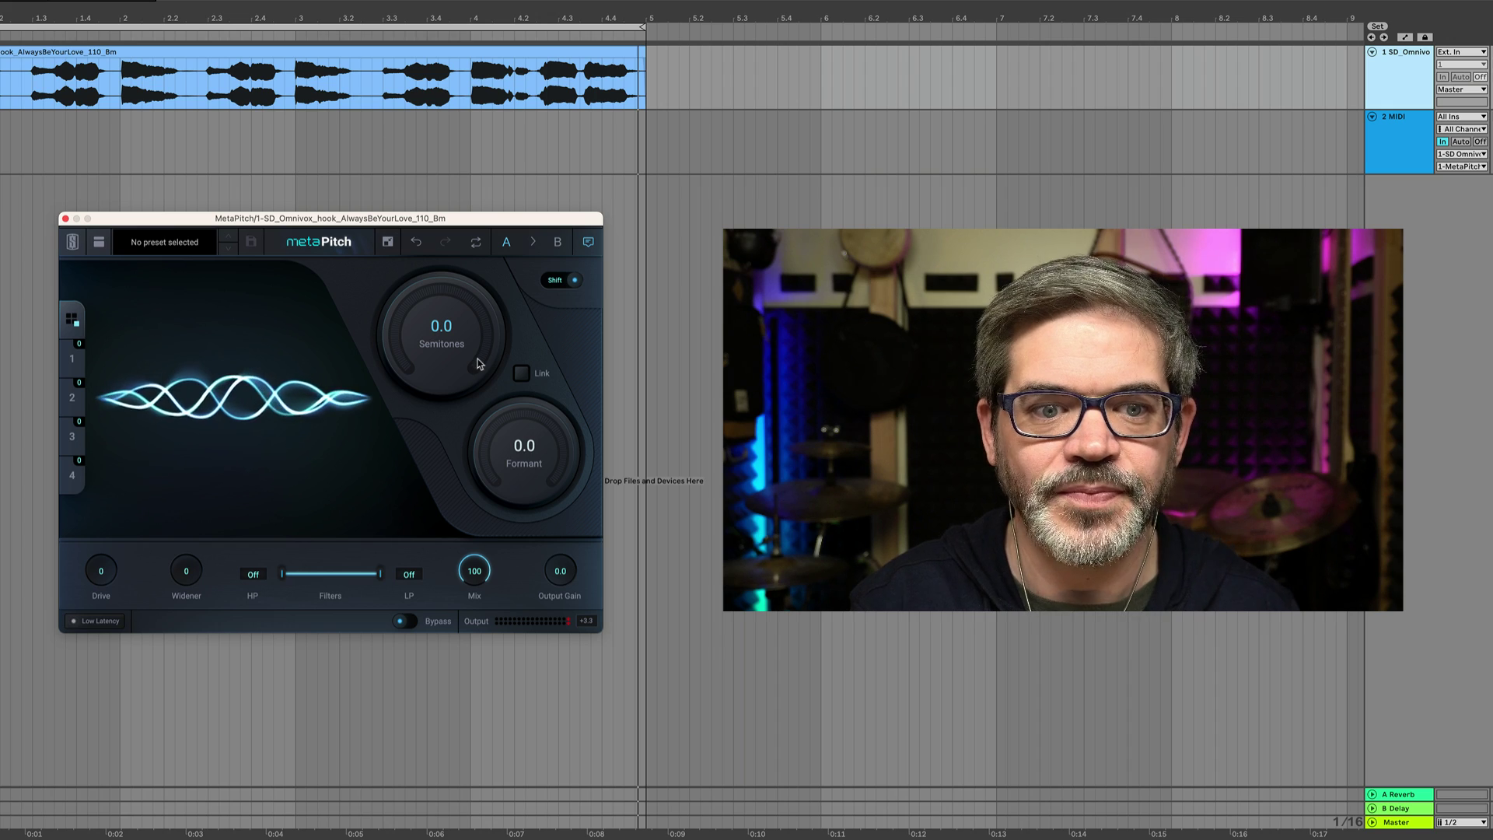
{"action": "left_click_drag", "start_coordinate": [483, 361], "coordinate": [490, 307]}
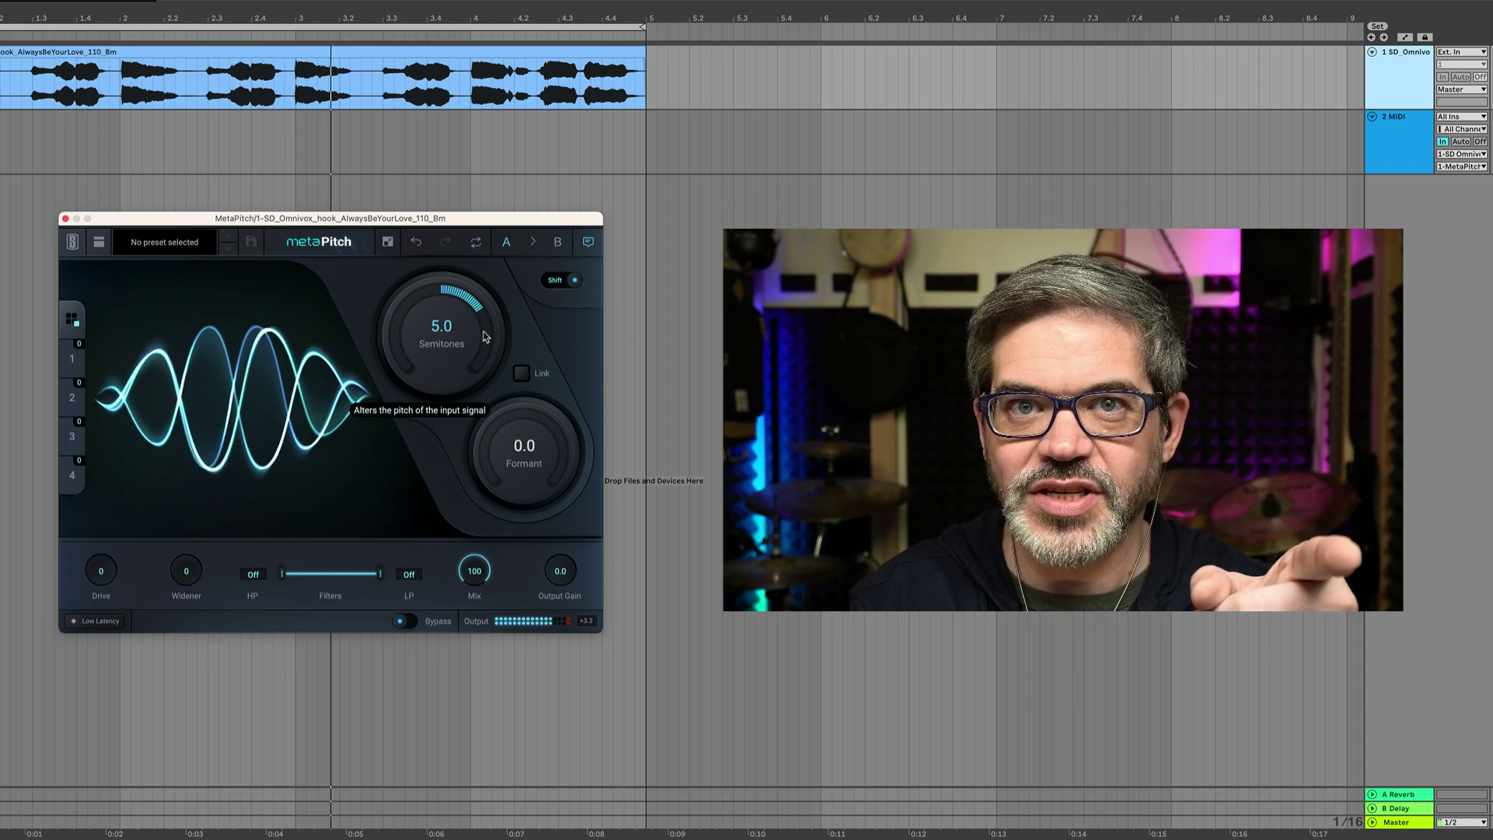
{"action": "left_click_drag", "start_coordinate": [483, 336], "coordinate": [477, 416]}
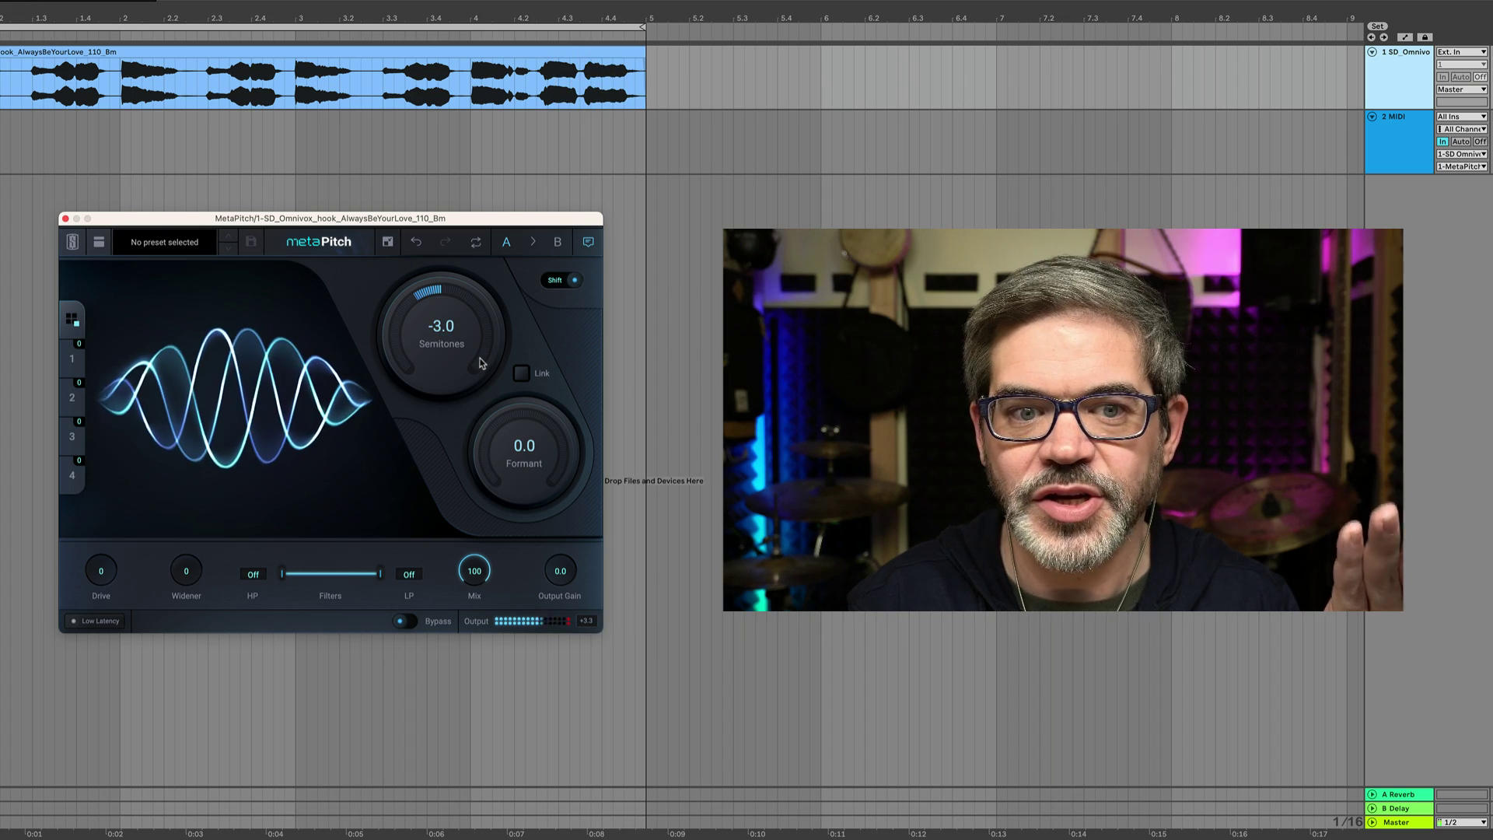
{"action": "scroll", "coordinate": [483, 355], "scroll_direction": "down", "scroll_amount": 1}
{"action": "left_click_drag", "start_coordinate": [483, 355], "coordinate": [490, 327]}
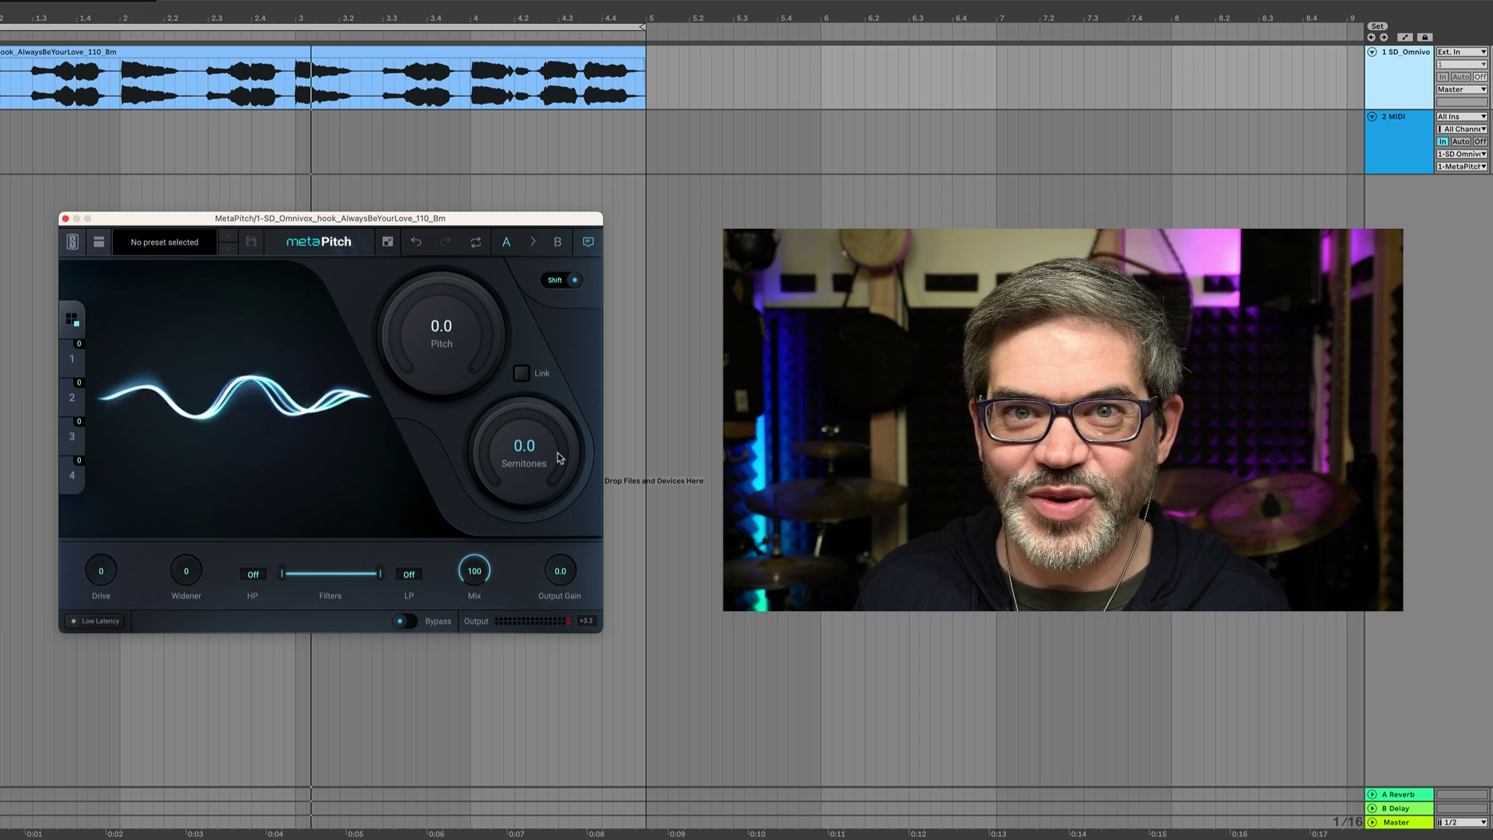
Try the formant up at 8.5, then return it to 0.0 and drop the pitch to -9.0 semitones.
{"action": "left_click_drag", "start_coordinate": [558, 458], "coordinate": [535, 534]}
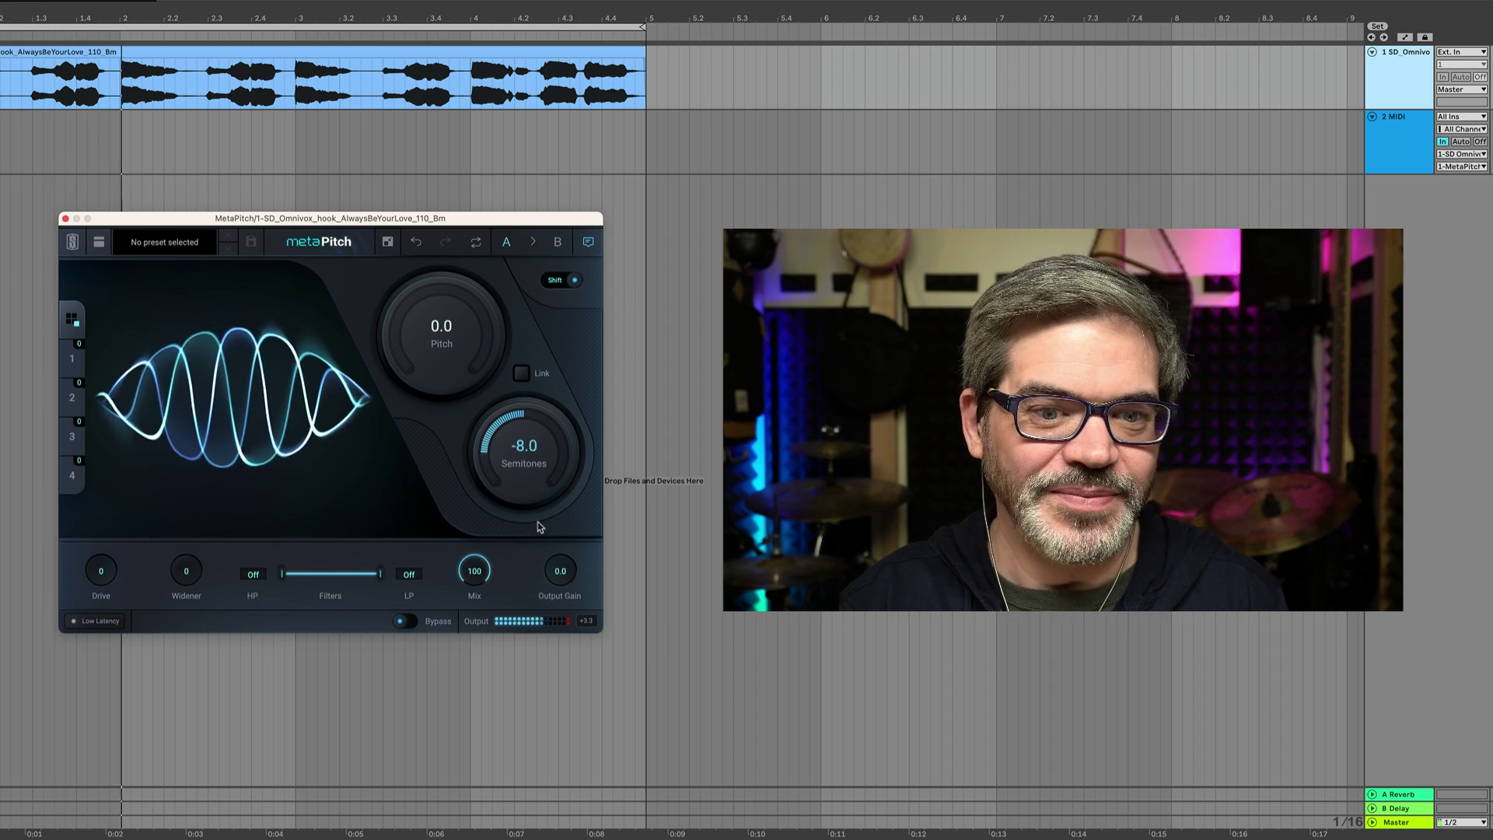
{"action": "mouse_move", "coordinate": [549, 472]}
{"action": "left_mouse_down"}
{"action": "mouse_move", "coordinate": [556, 376]}
{"action": "mouse_move", "coordinate": [548, 478]}
{"action": "mouse_move", "coordinate": [556, 412]}
{"action": "mouse_move", "coordinate": [561, 445]}
{"action": "left_mouse_up"}
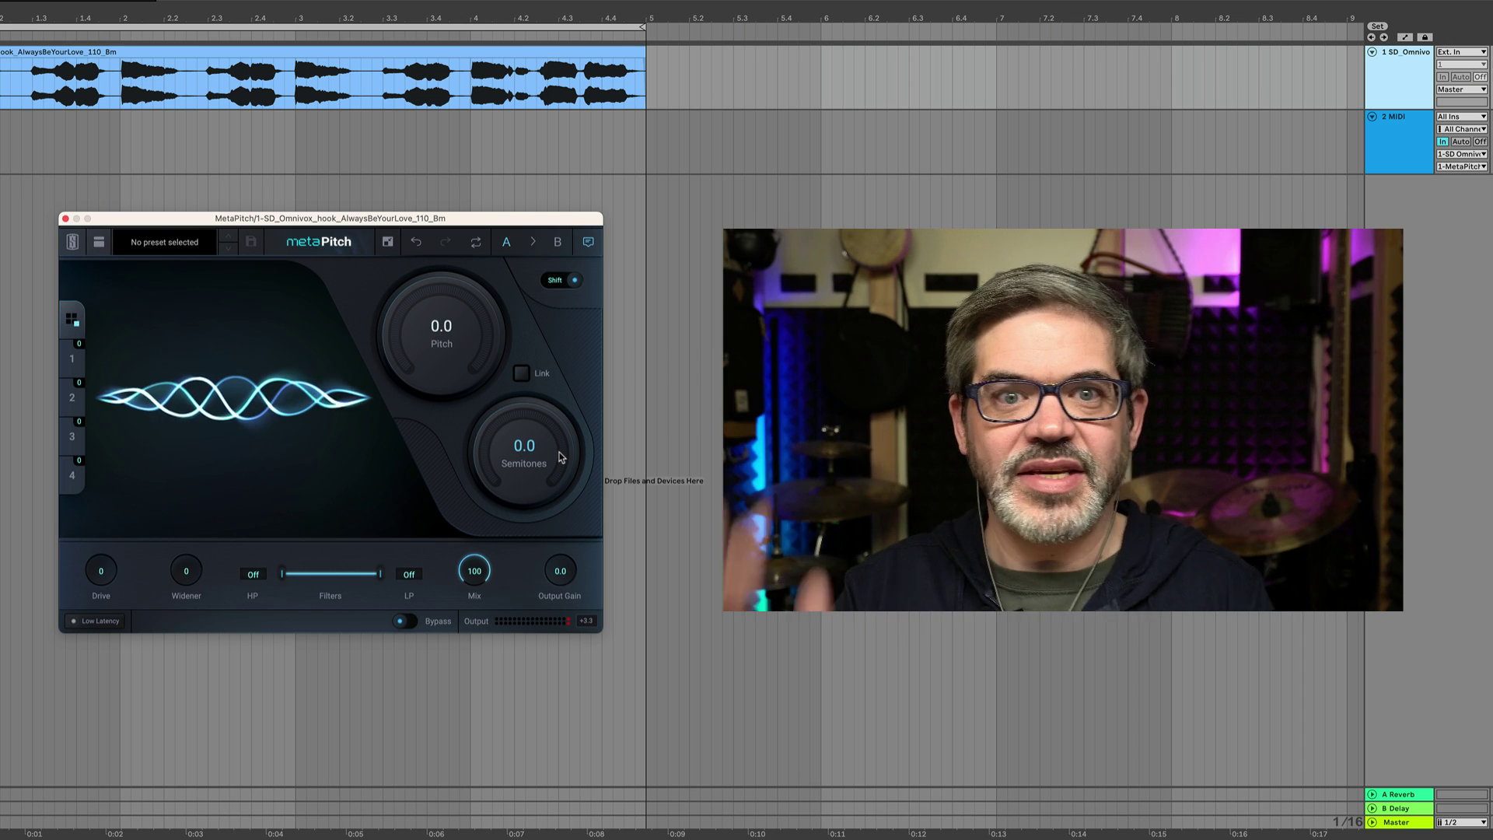
{"action": "left_click_drag", "start_coordinate": [571, 374], "coordinate": [572, 358]}
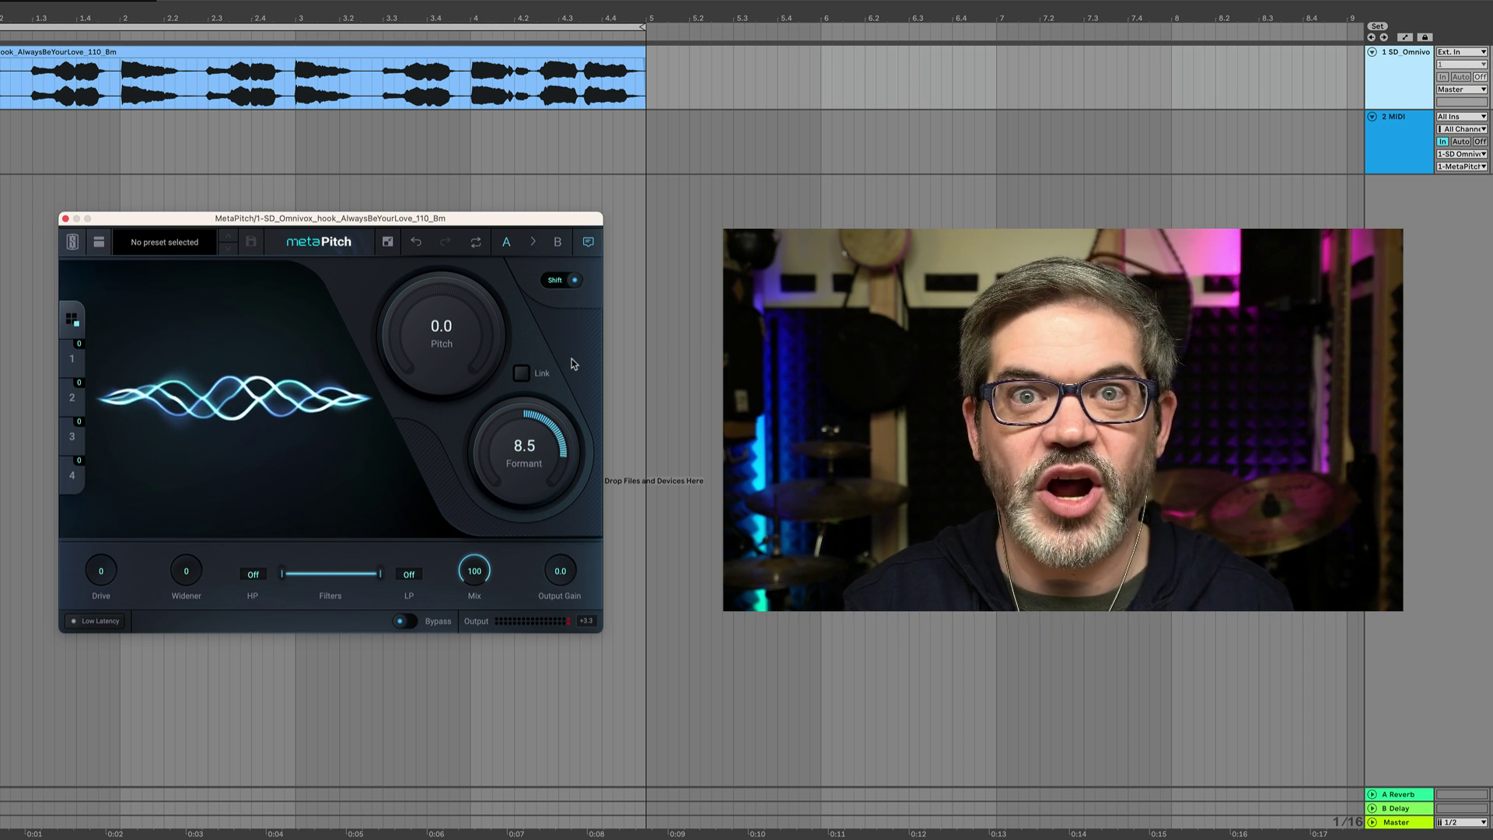
{"action": "left_click_drag", "start_coordinate": [481, 328], "coordinate": [481, 381]}
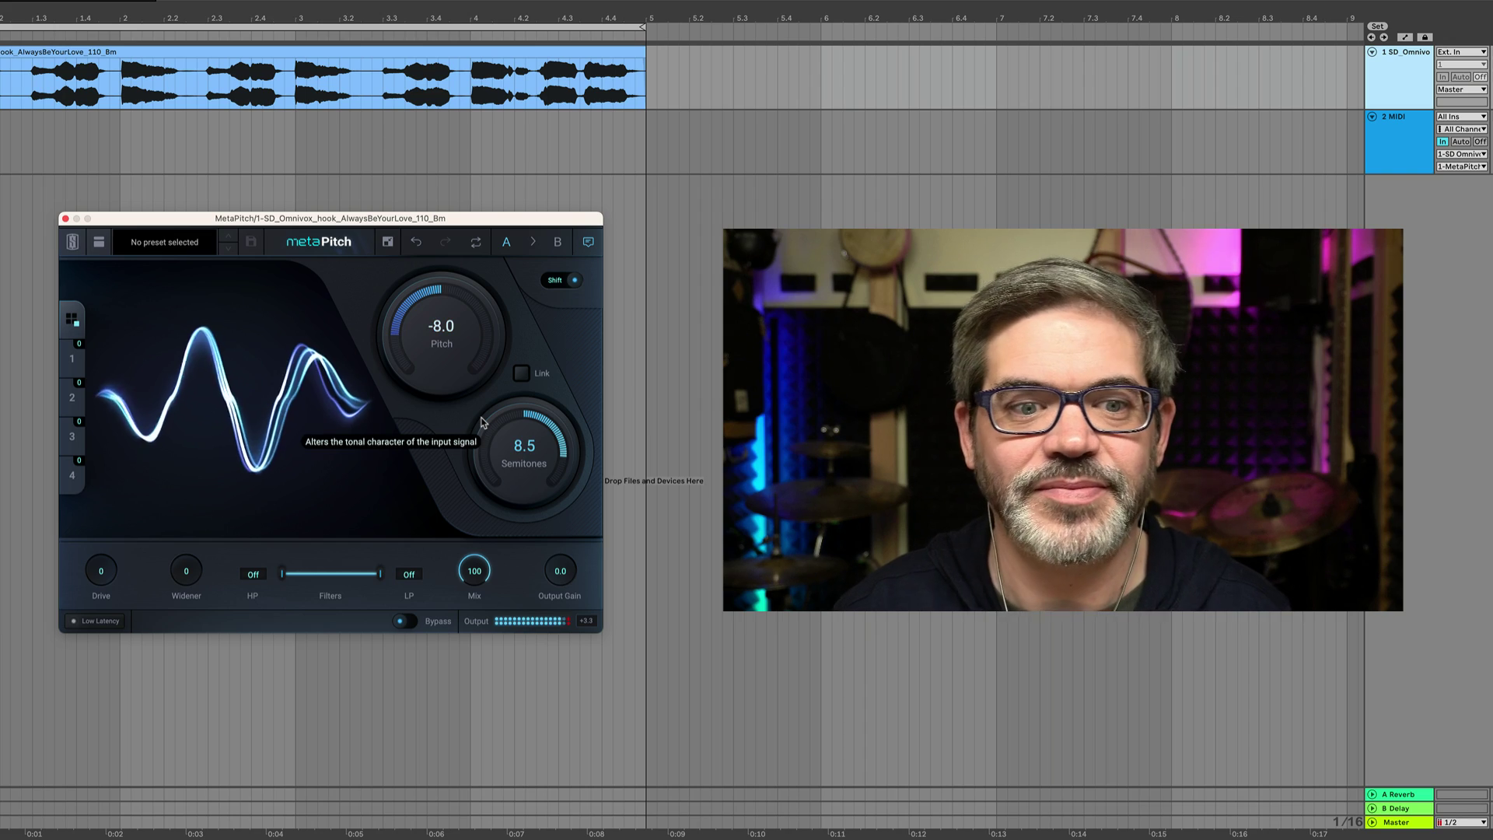
{"action": "scroll", "coordinate": [483, 365], "scroll_direction": "down", "scroll_amount": 1}
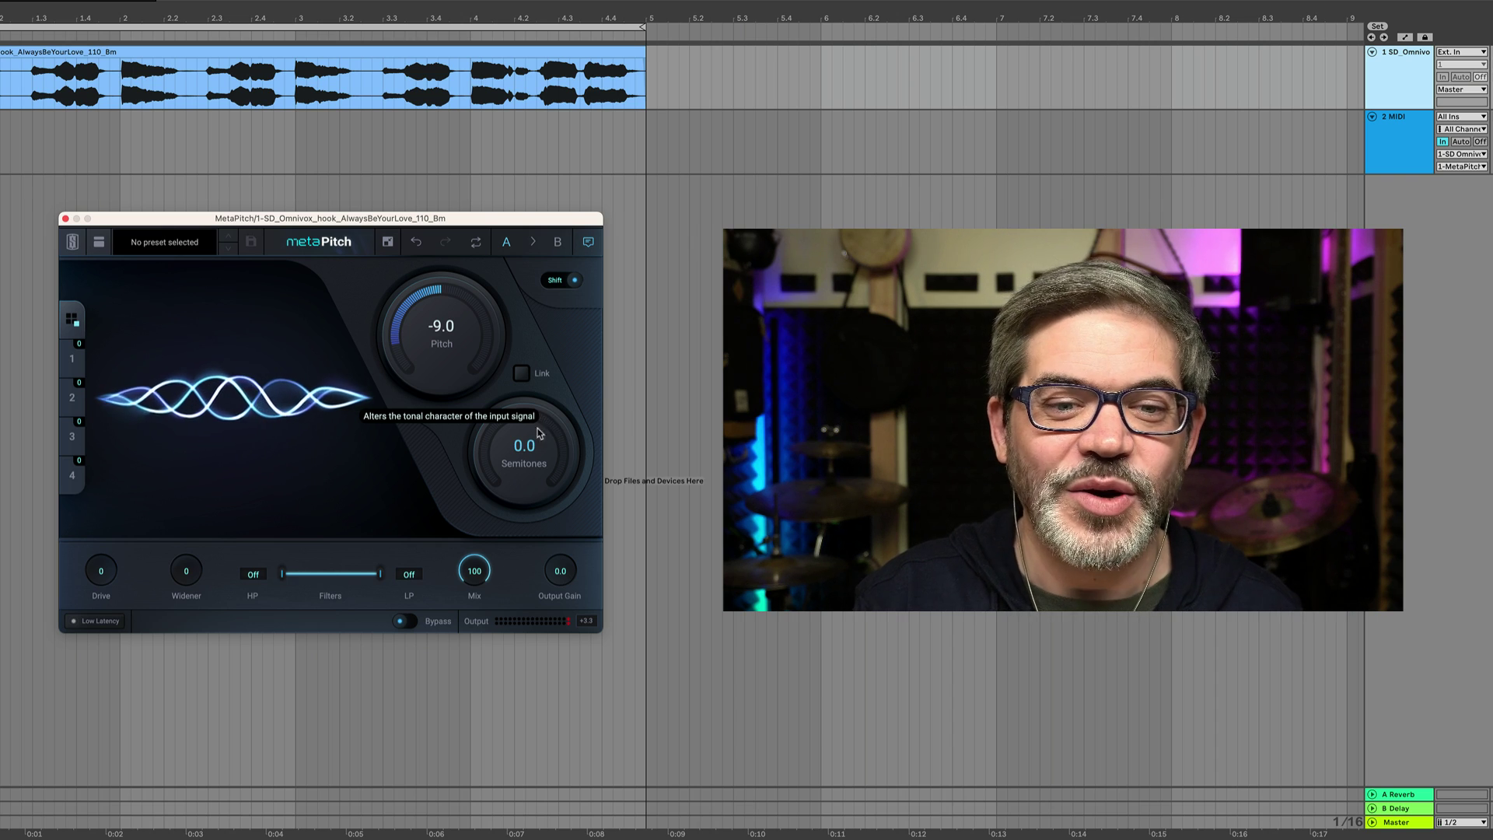
Switch to Robot mode, lock the vocal to note C4, and play the arrangement back.
{"action": "left_click", "coordinate": [554, 280]}
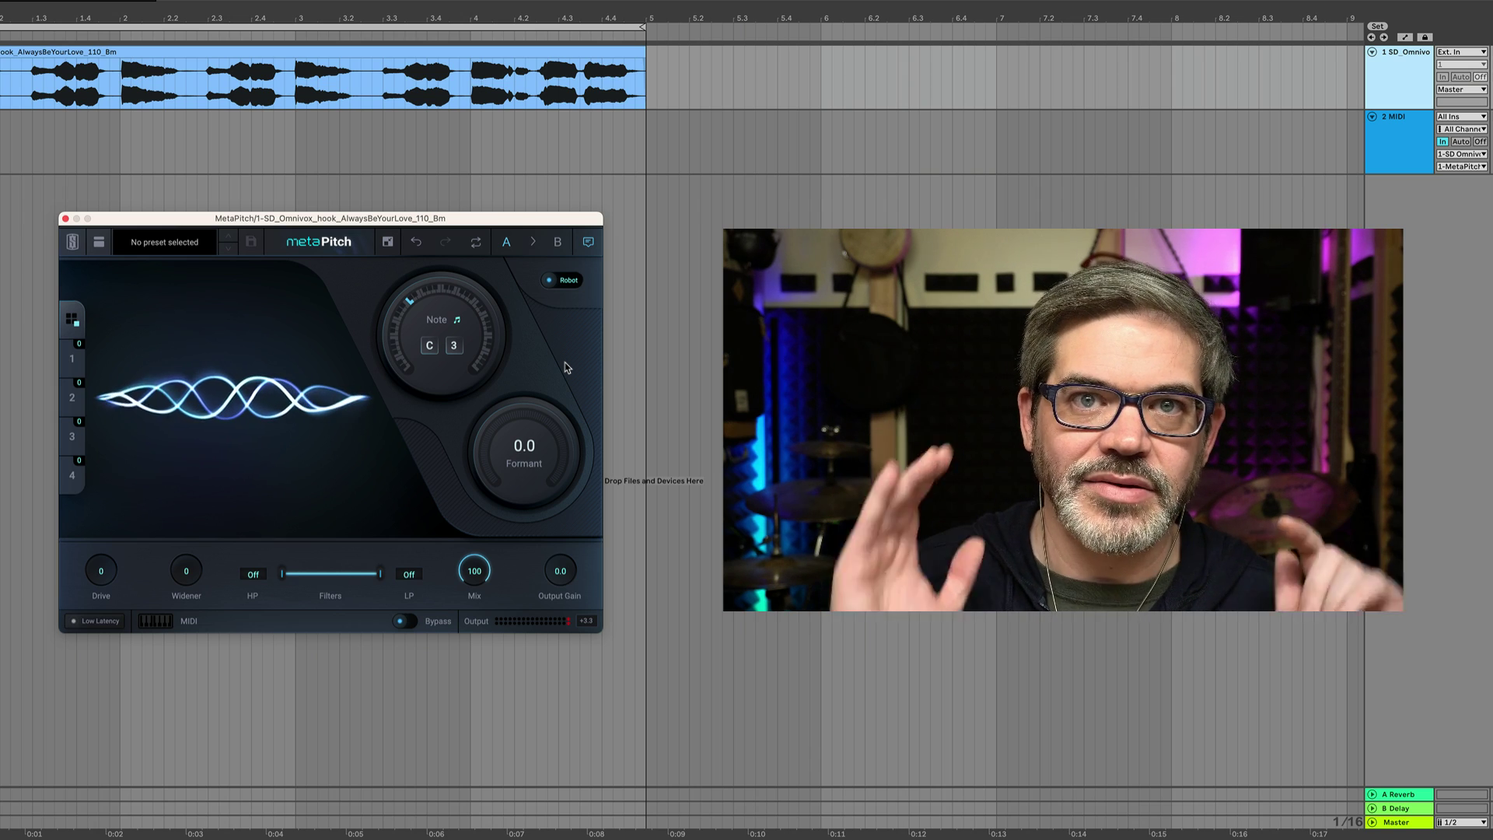
{"action": "mouse_move", "coordinate": [458, 350]}
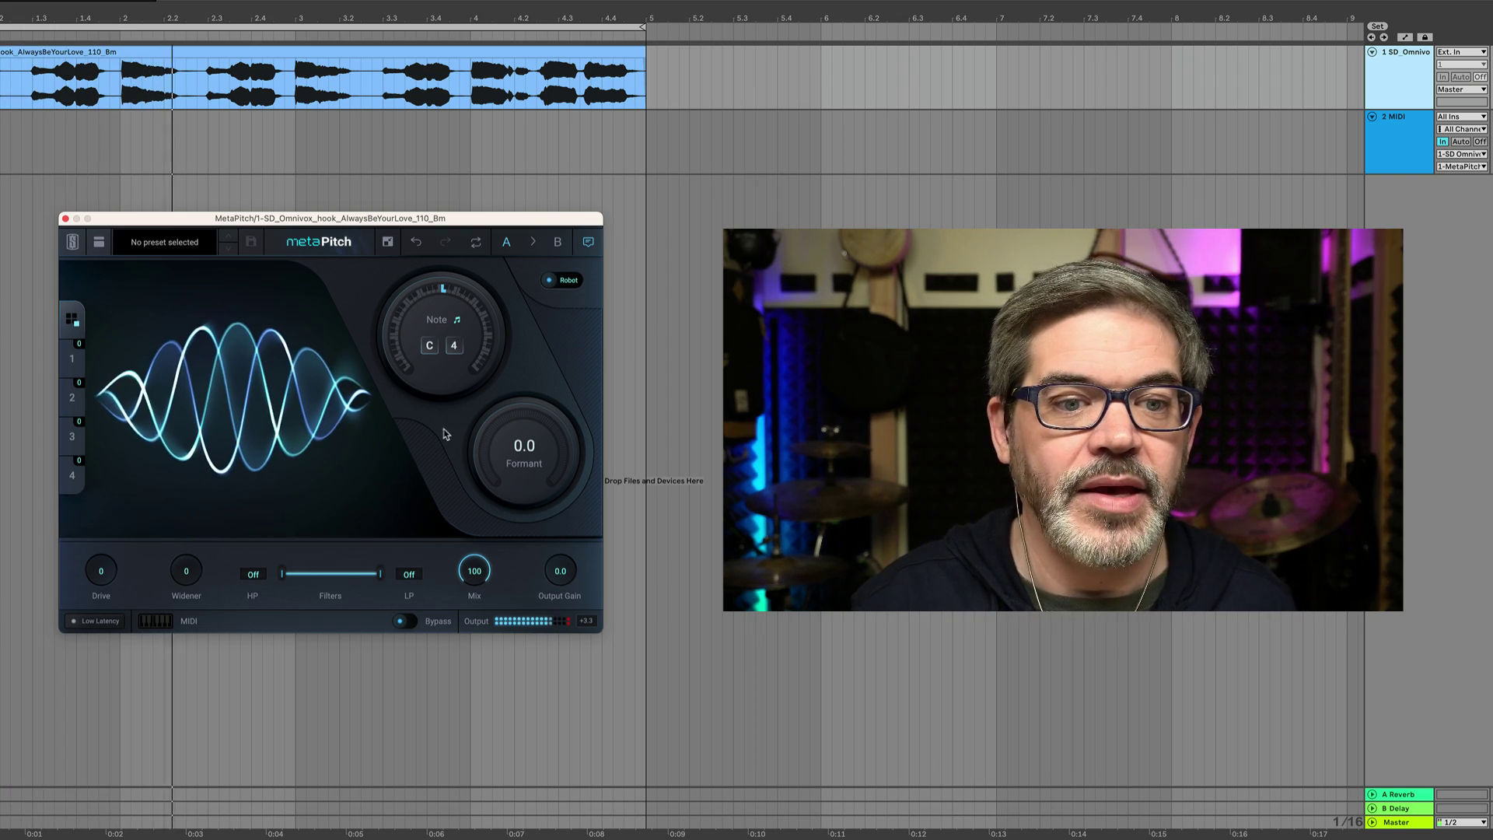
{"action": "left_click_drag", "start_coordinate": [434, 348], "coordinate": [405, 377]}
{"action": "left_click", "coordinate": [405, 370]}
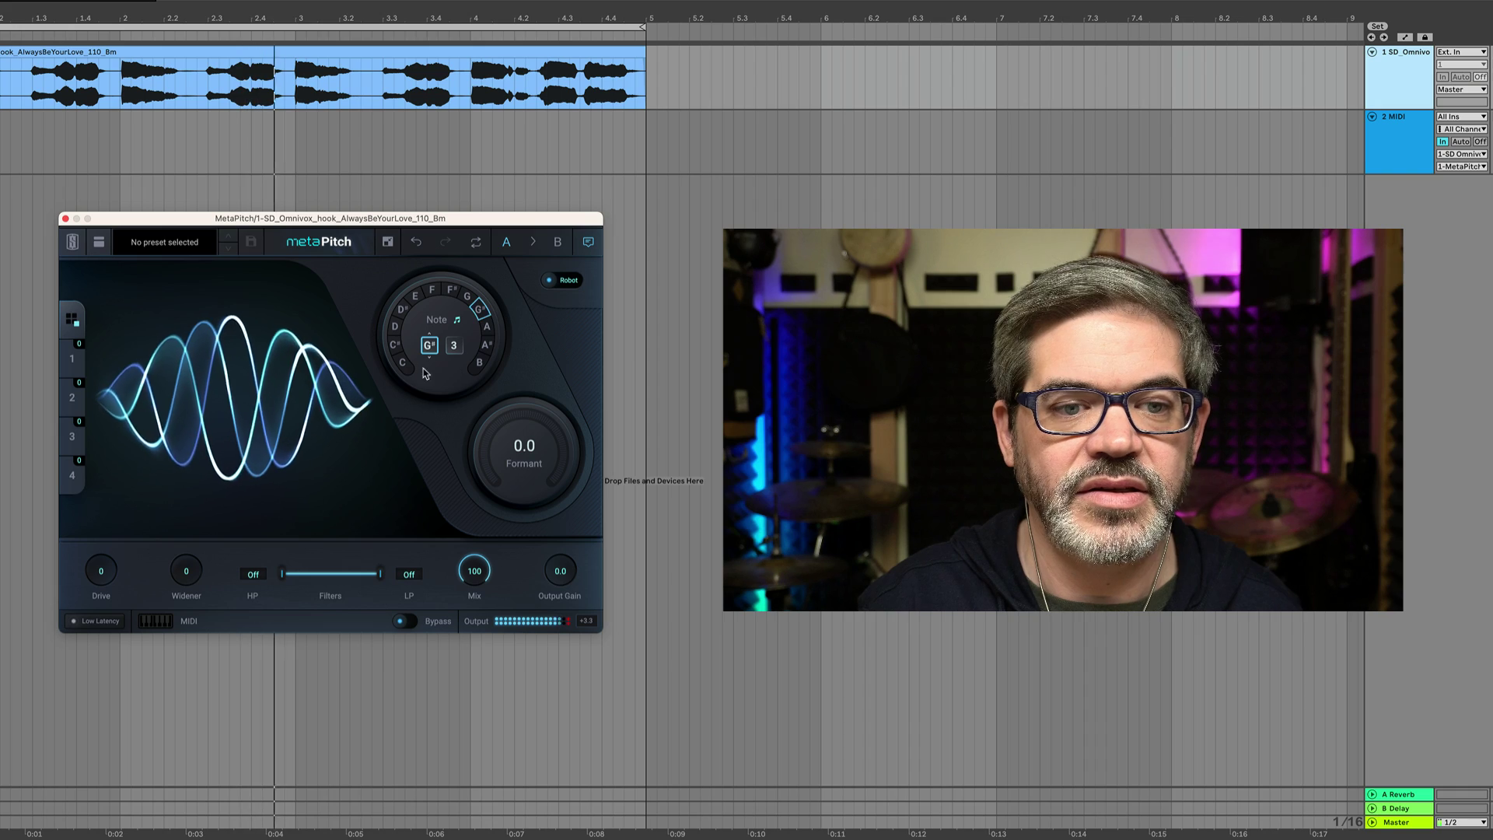
{"action": "left_click", "coordinate": [404, 366]}
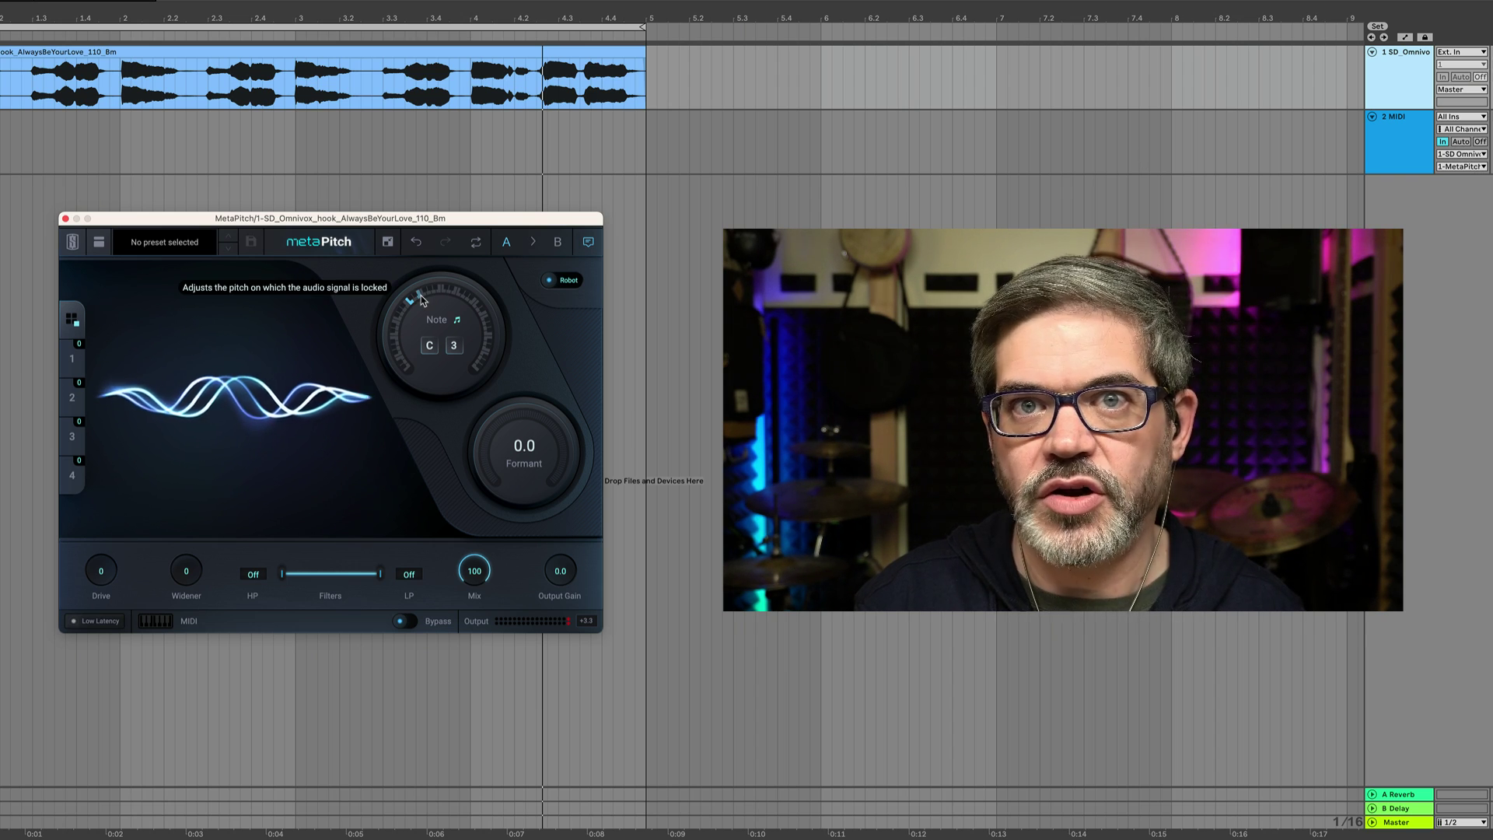
{"action": "left_click", "coordinate": [1396, 65]}
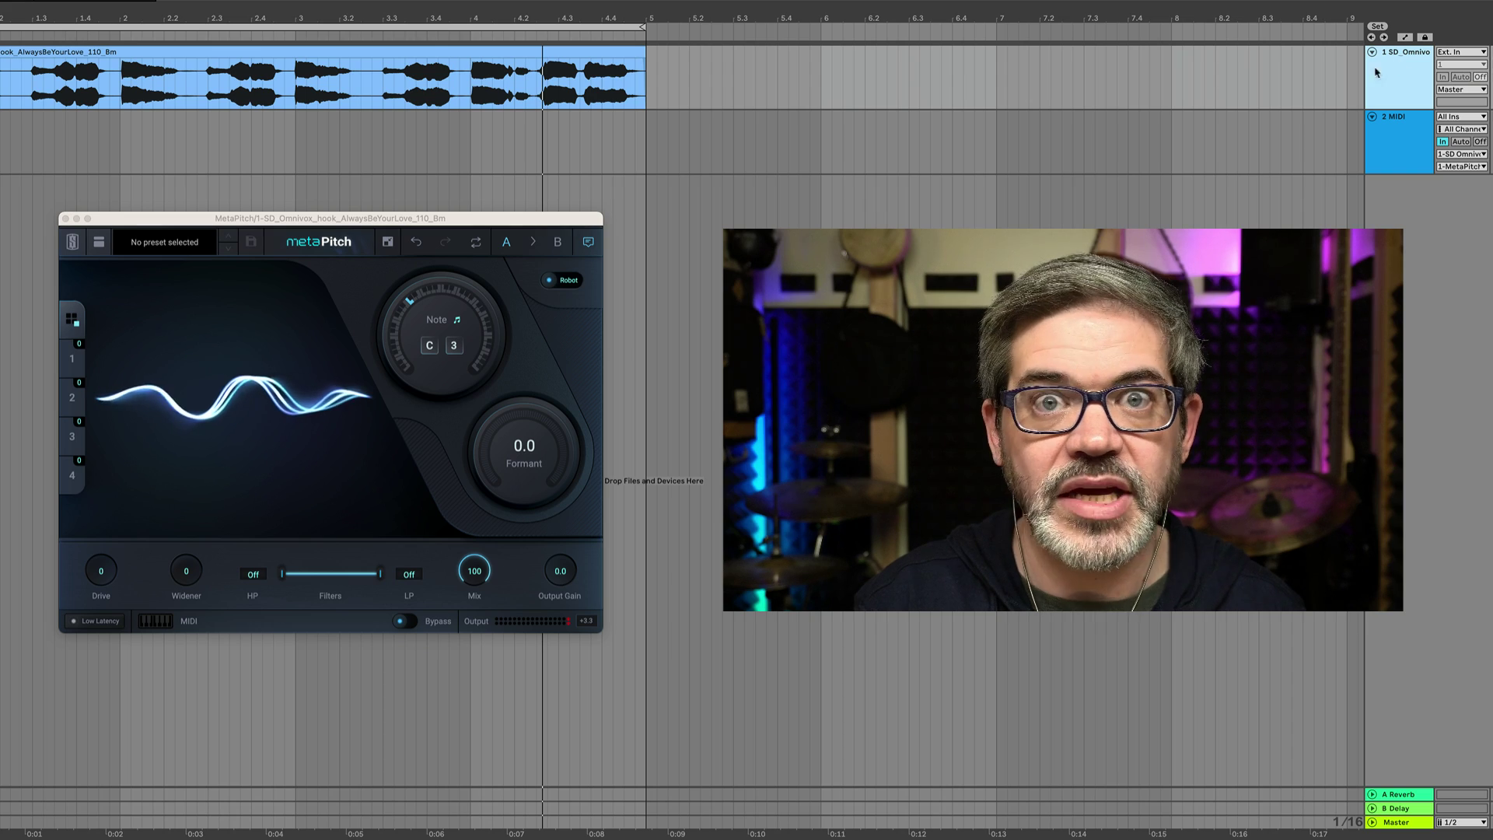
{"action": "key", "text": "space"}
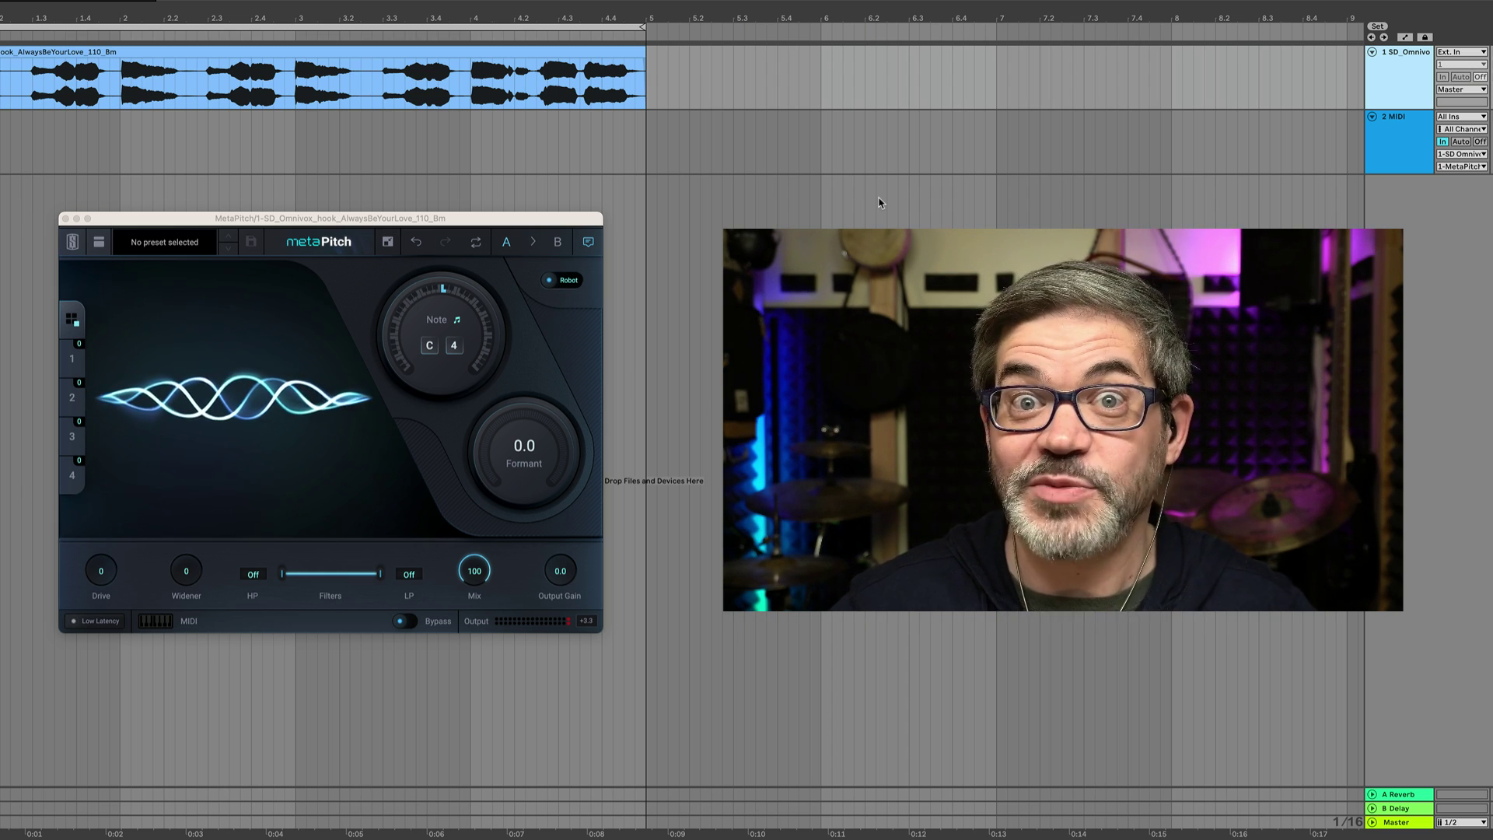
Return to Shift mode with pitch reset to 0.0, widener at 100, and a high-pass filter.
{"action": "left_click", "coordinate": [561, 280]}
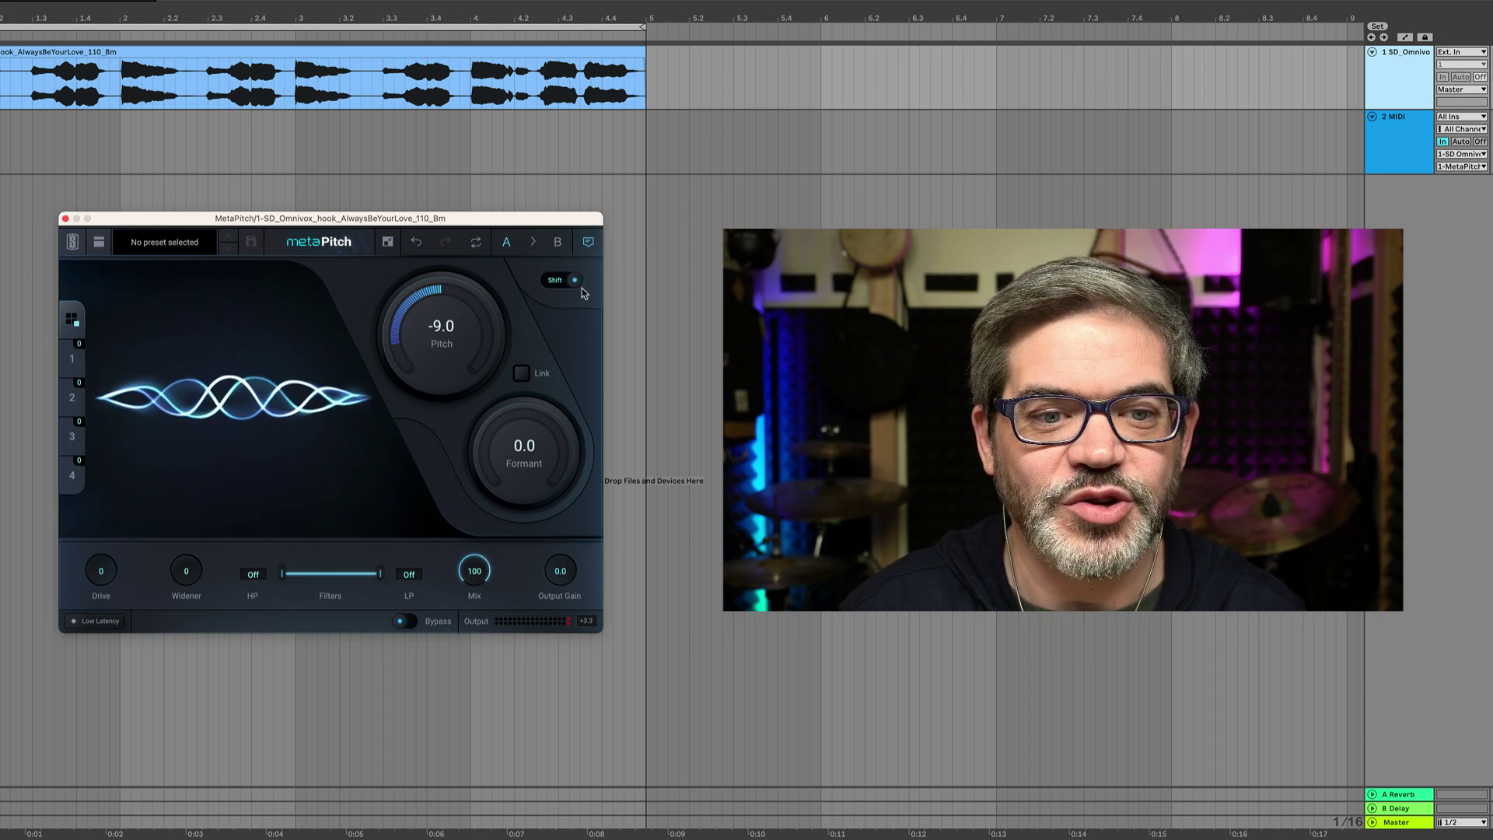
{"action": "double_click", "coordinate": [463, 303]}
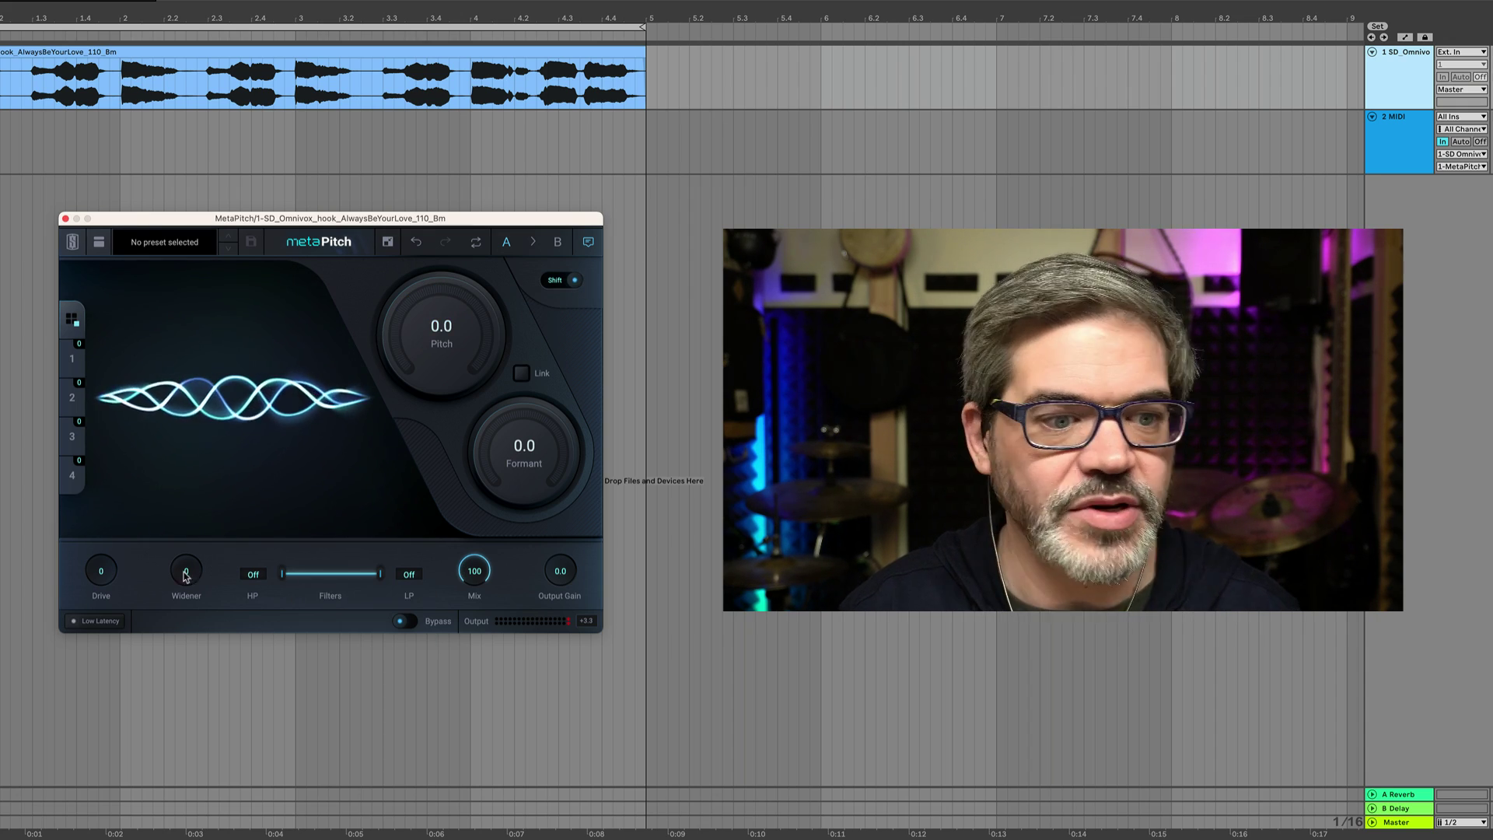
{"action": "left_click_drag", "start_coordinate": [99, 579], "coordinate": [134, 686]}
{"action": "left_click_drag", "start_coordinate": [186, 570], "coordinate": [210, 311]}
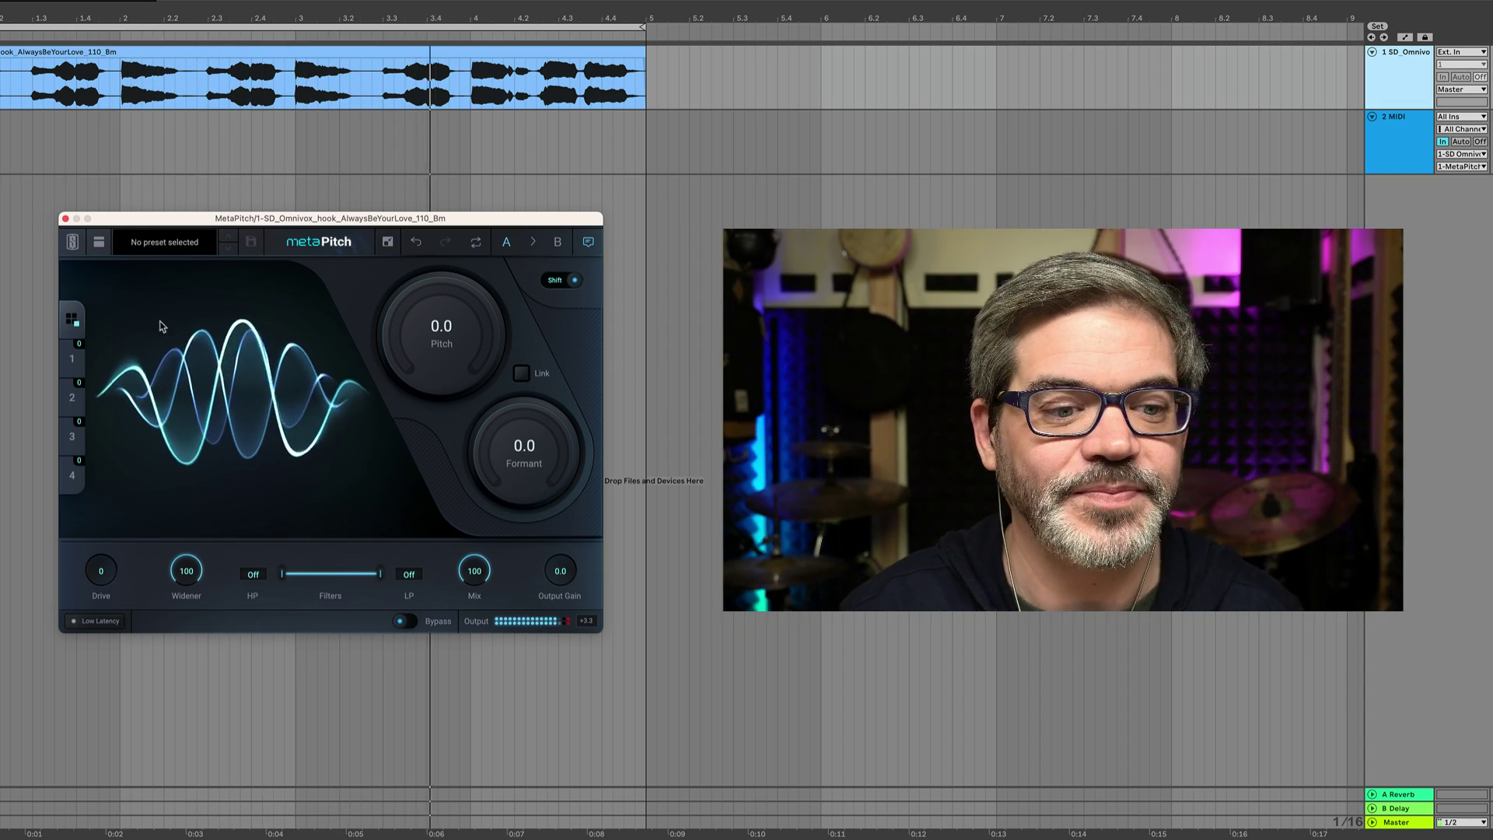
{"action": "left_click_drag", "start_coordinate": [282, 574], "coordinate": [360, 581]}
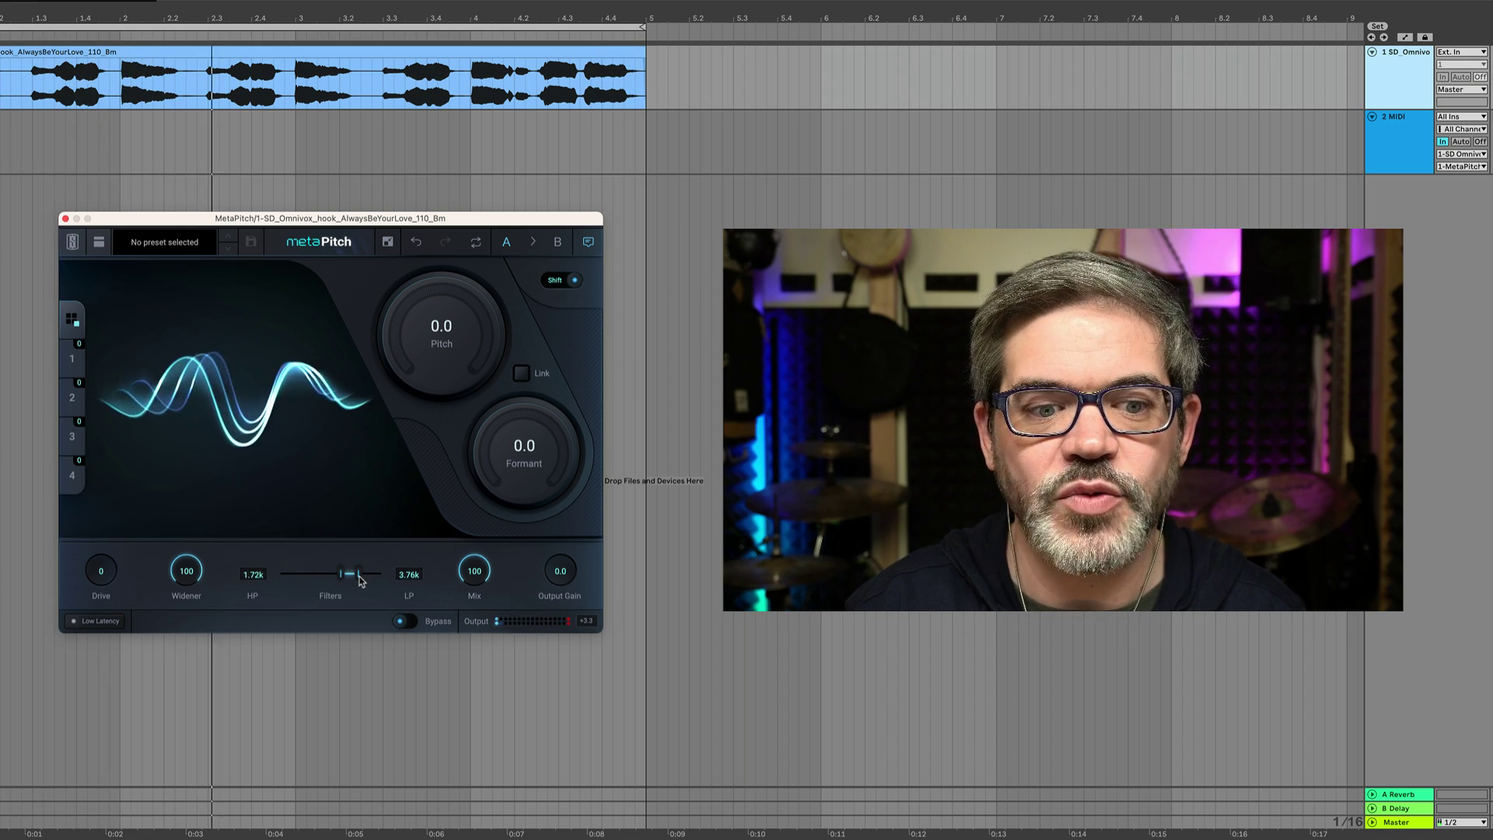
Raise Drive to 46, open the low-pass filter fully to Off, and lower Mix to 53.
{"action": "left_click_drag", "start_coordinate": [99, 491], "coordinate": [101, 456]}
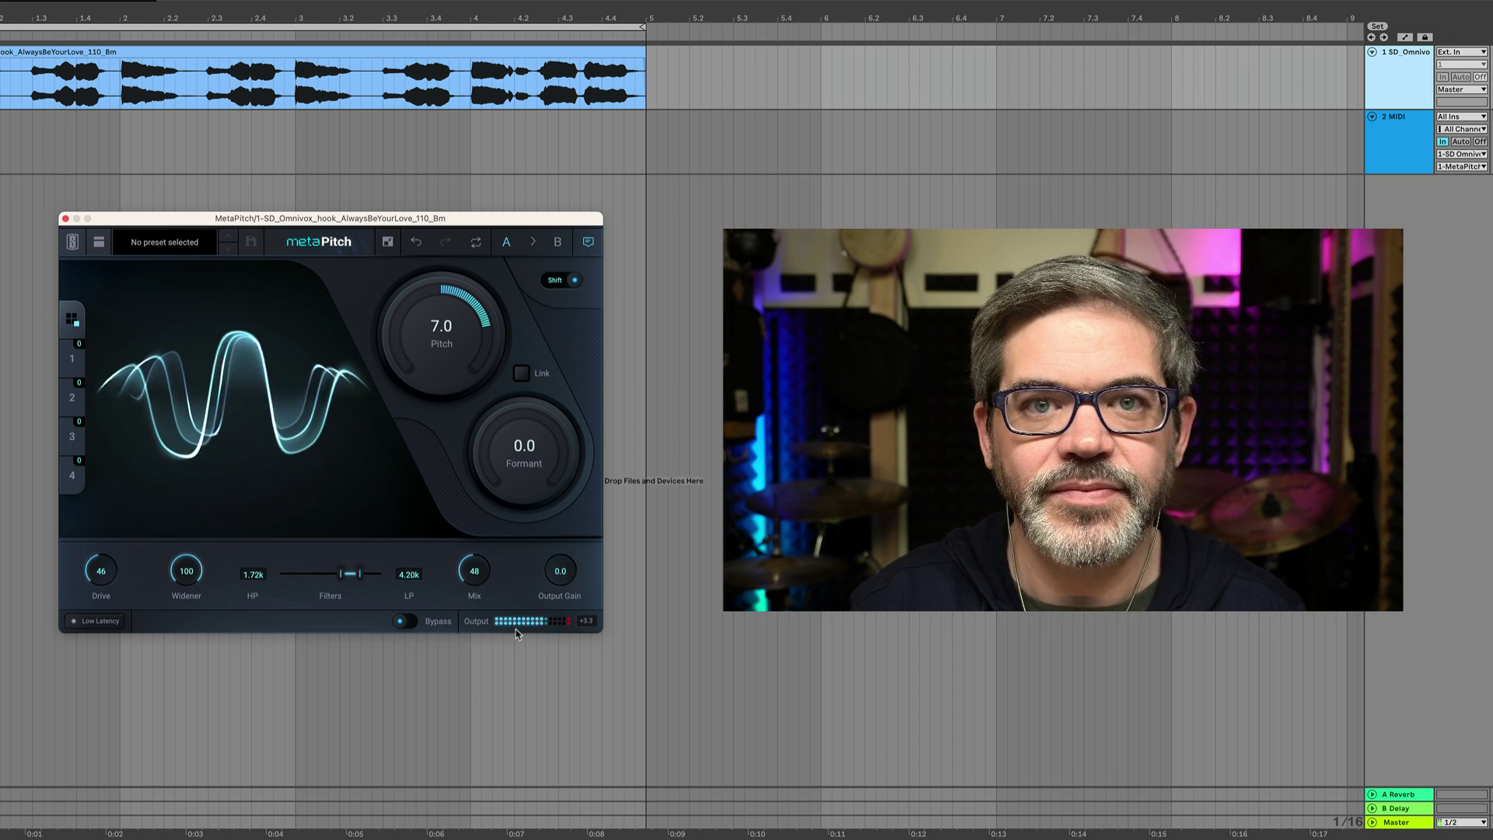
{"action": "left_click_drag", "start_coordinate": [484, 569], "coordinate": [486, 564]}
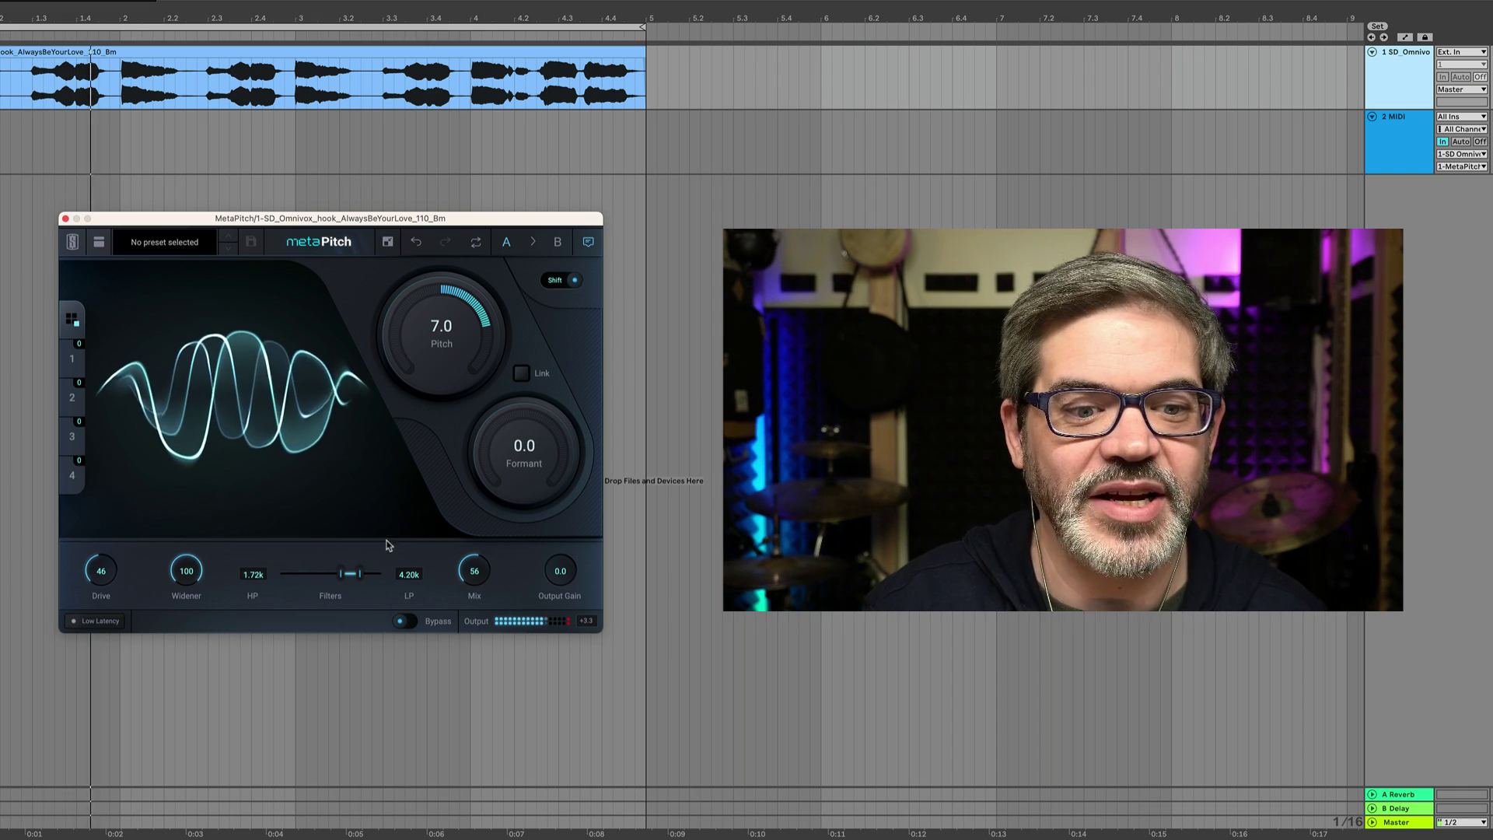
{"action": "left_click_drag", "start_coordinate": [363, 577], "coordinate": [321, 578]}
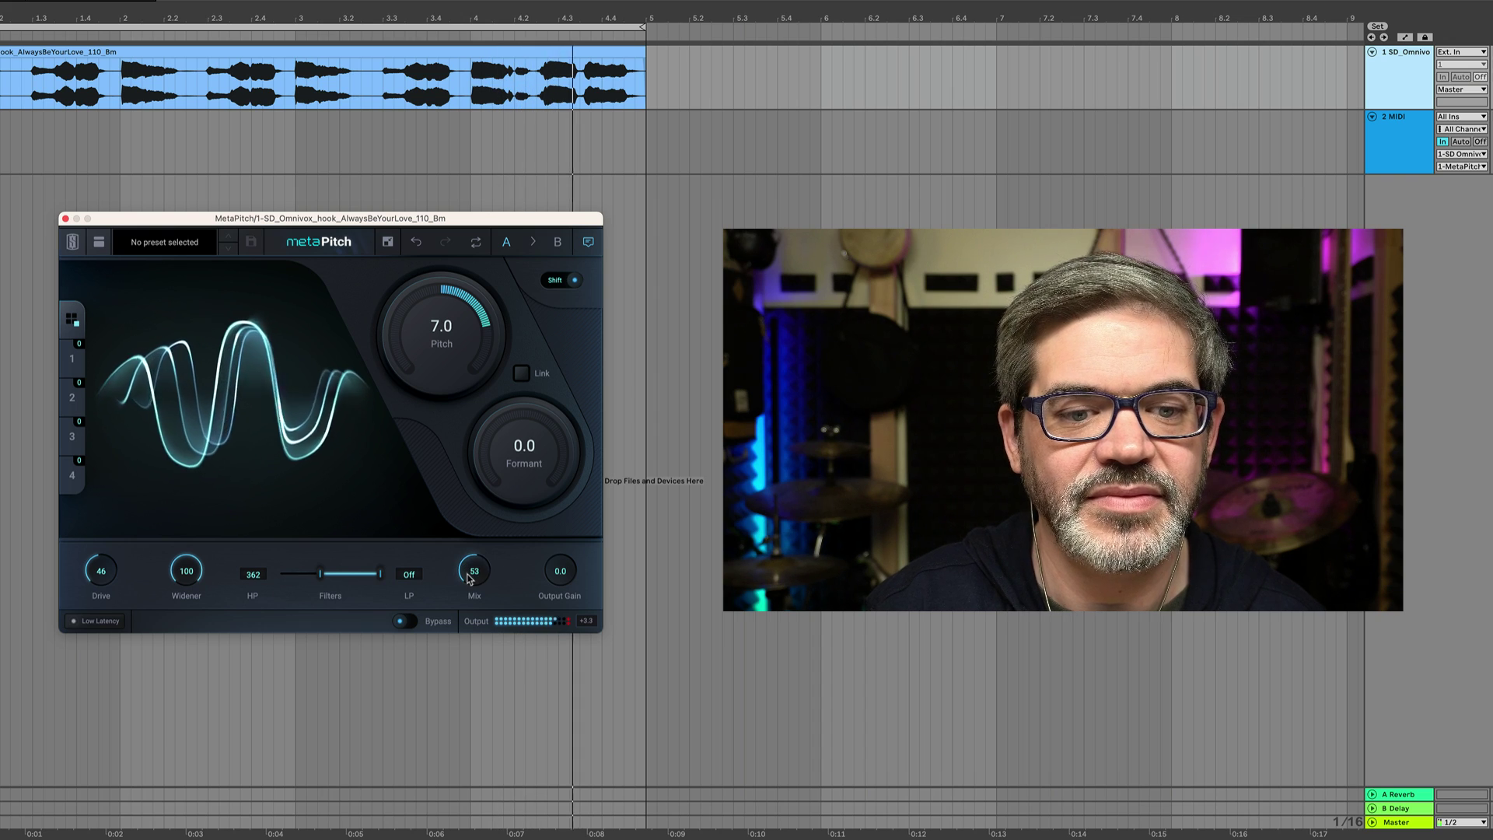
{"action": "left_click_drag", "start_coordinate": [469, 565], "coordinate": [471, 579]}
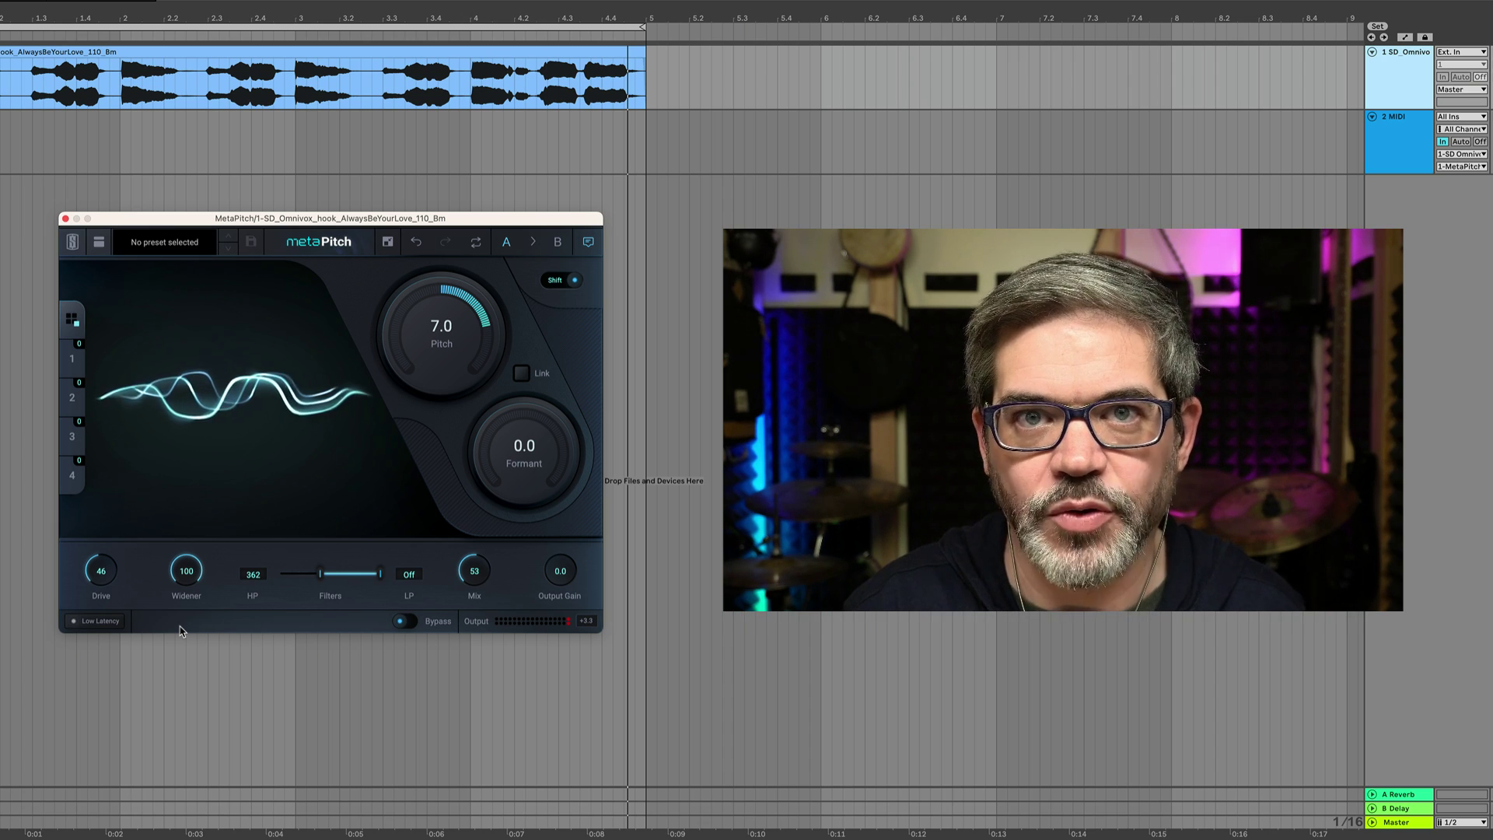
Switch metaPitch to the compact layout, then back to the large layout.
{"action": "left_click", "coordinate": [388, 242]}
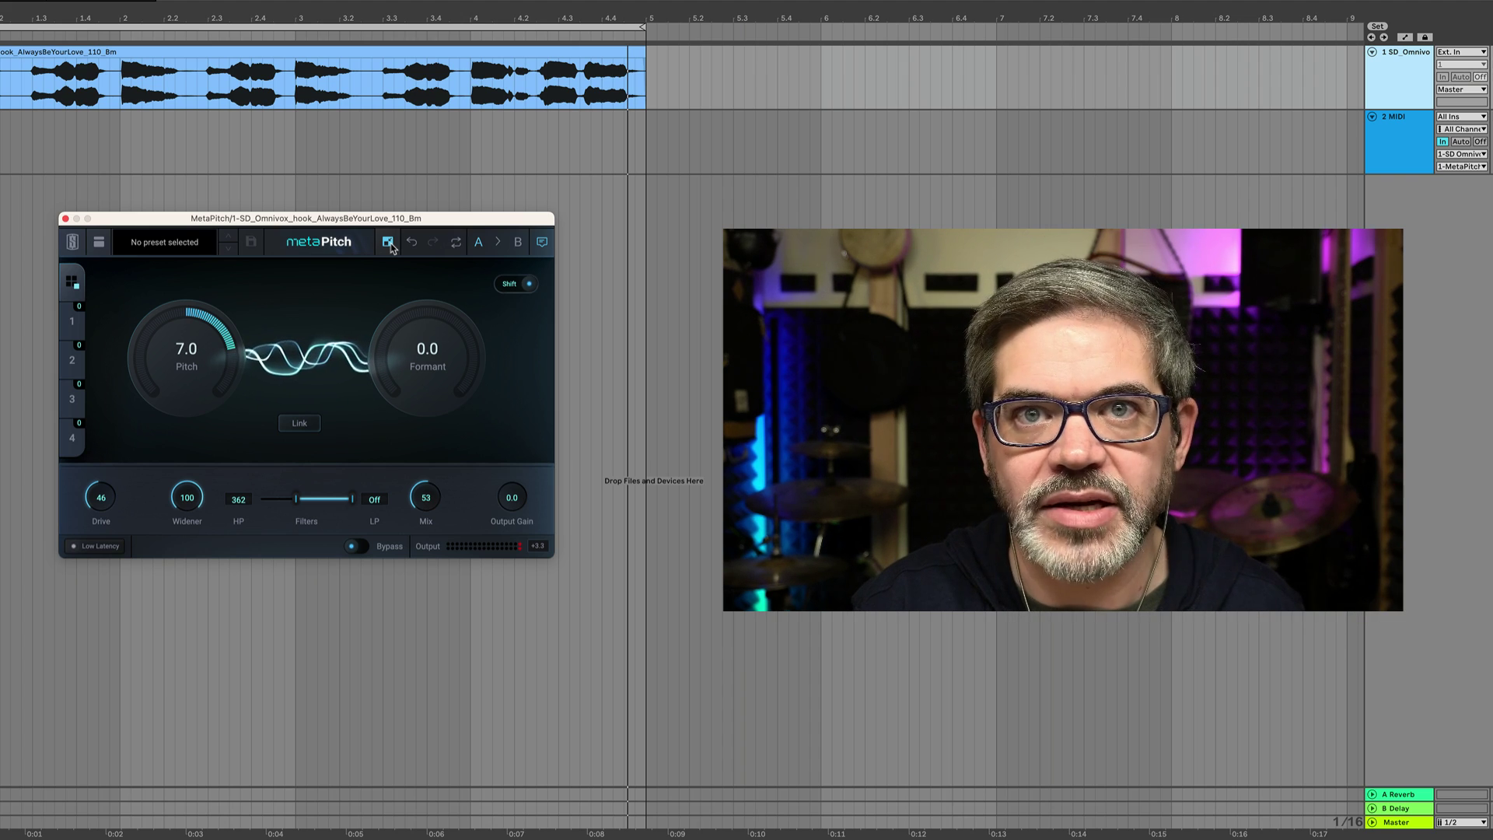
{"action": "left_click", "coordinate": [388, 243]}
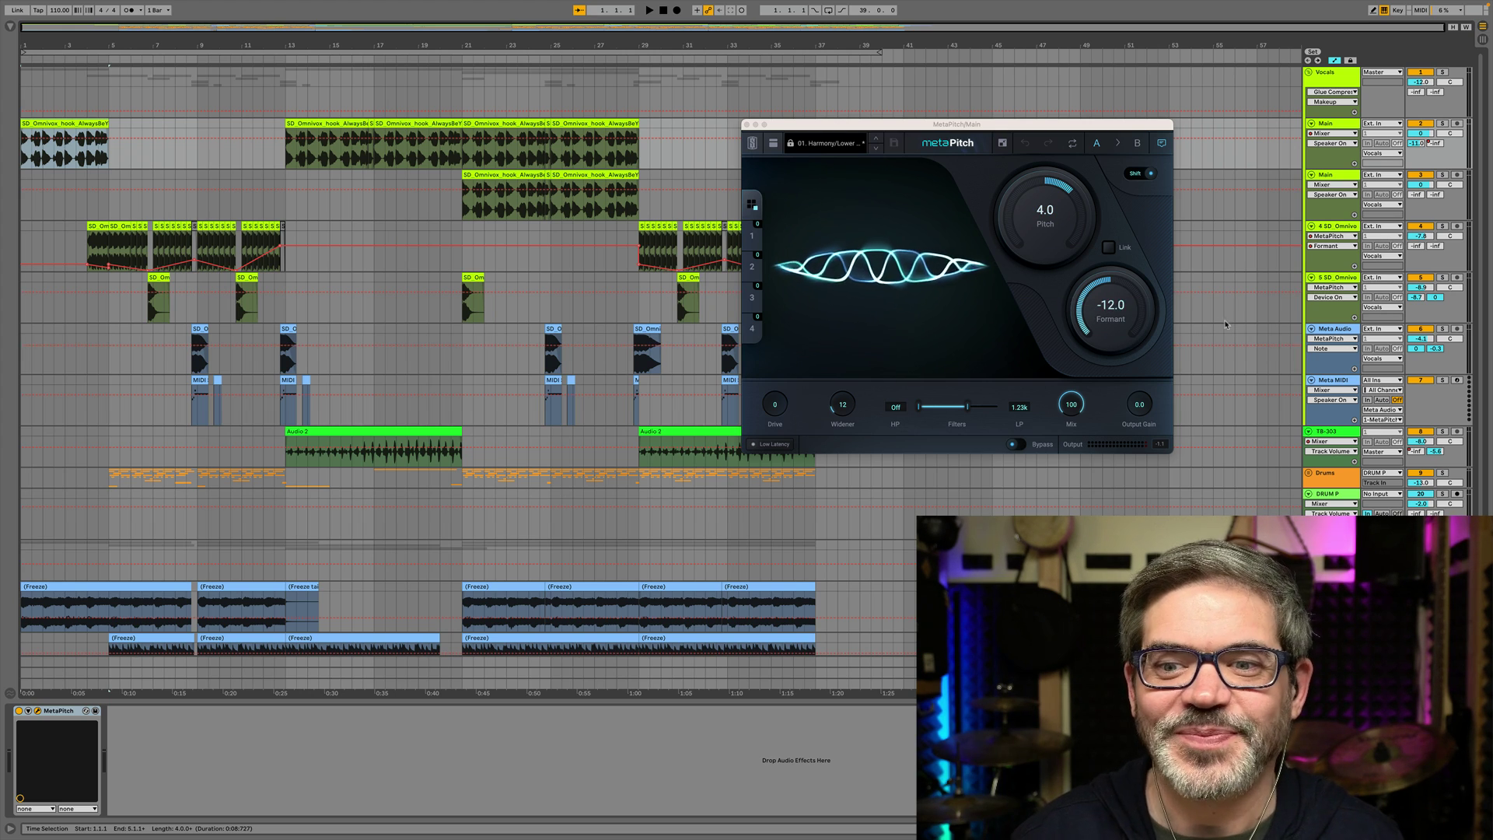
Play the arrangement with the 4 SD_Omnivox harmony track soloed.
{"action": "key", "text": "space"}
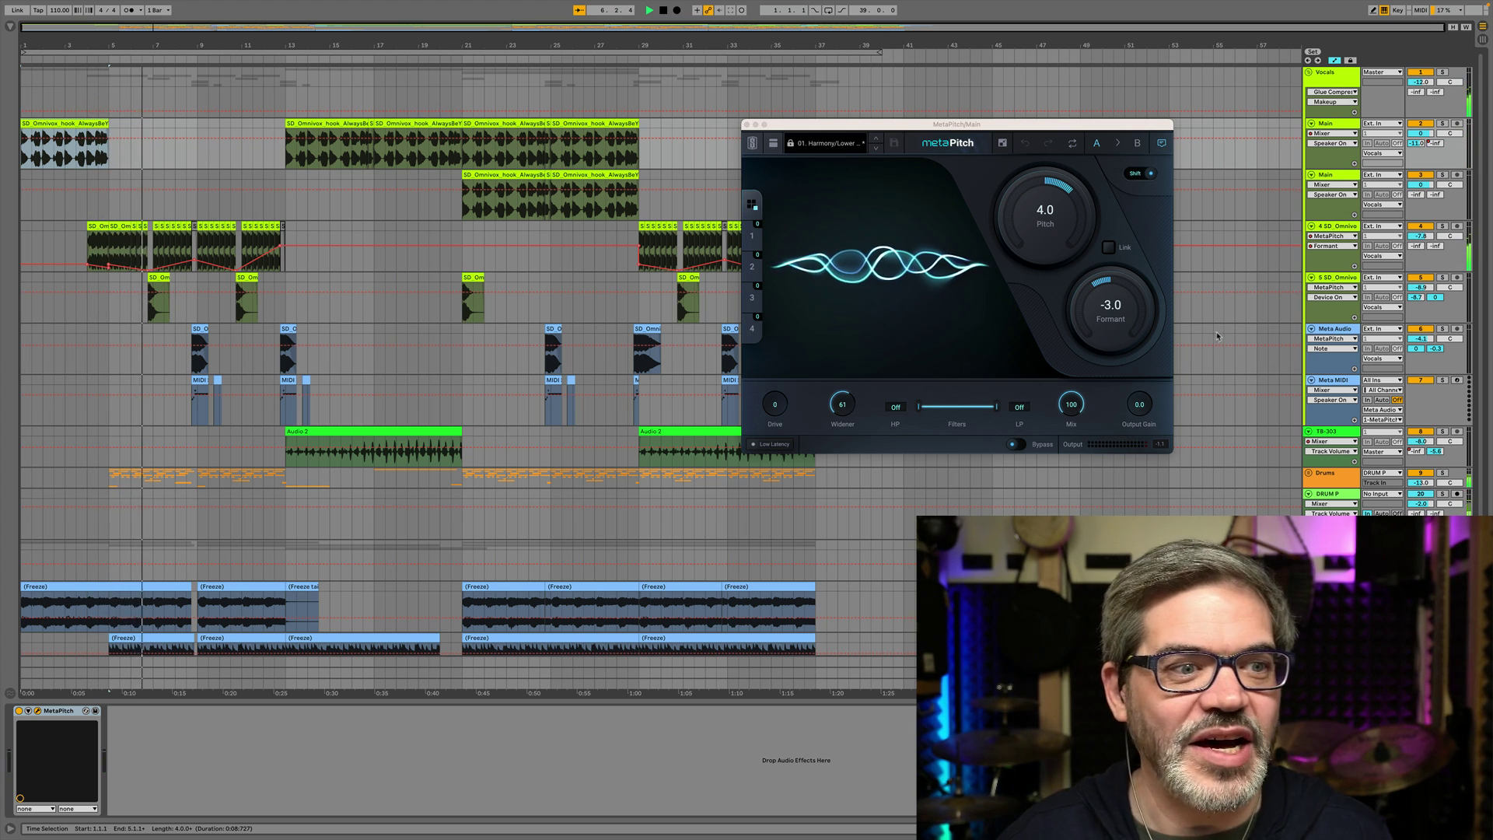
{"action": "left_click", "coordinate": [1337, 226]}
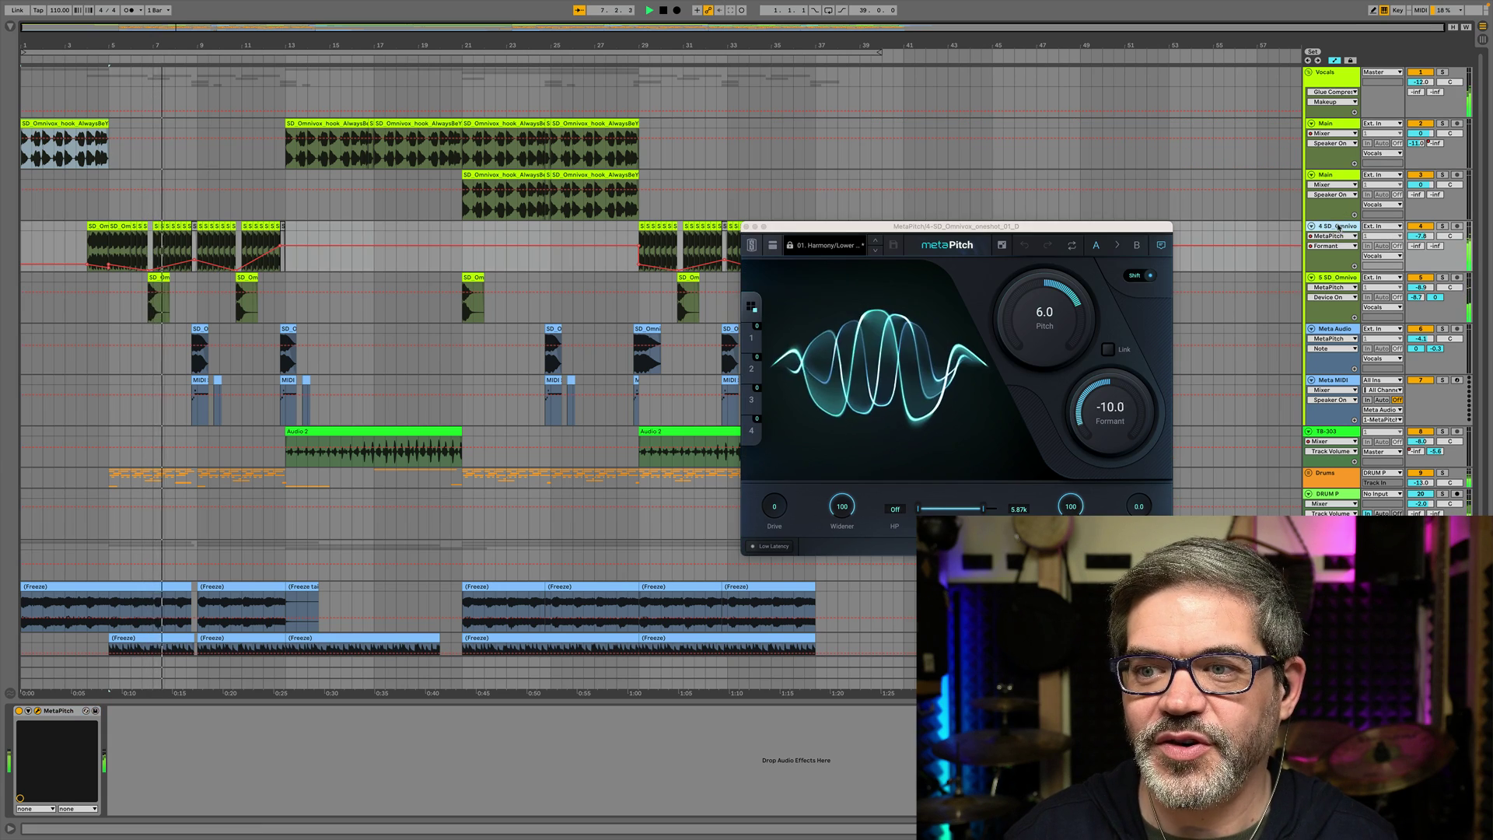
{"action": "left_click", "coordinate": [1442, 226]}
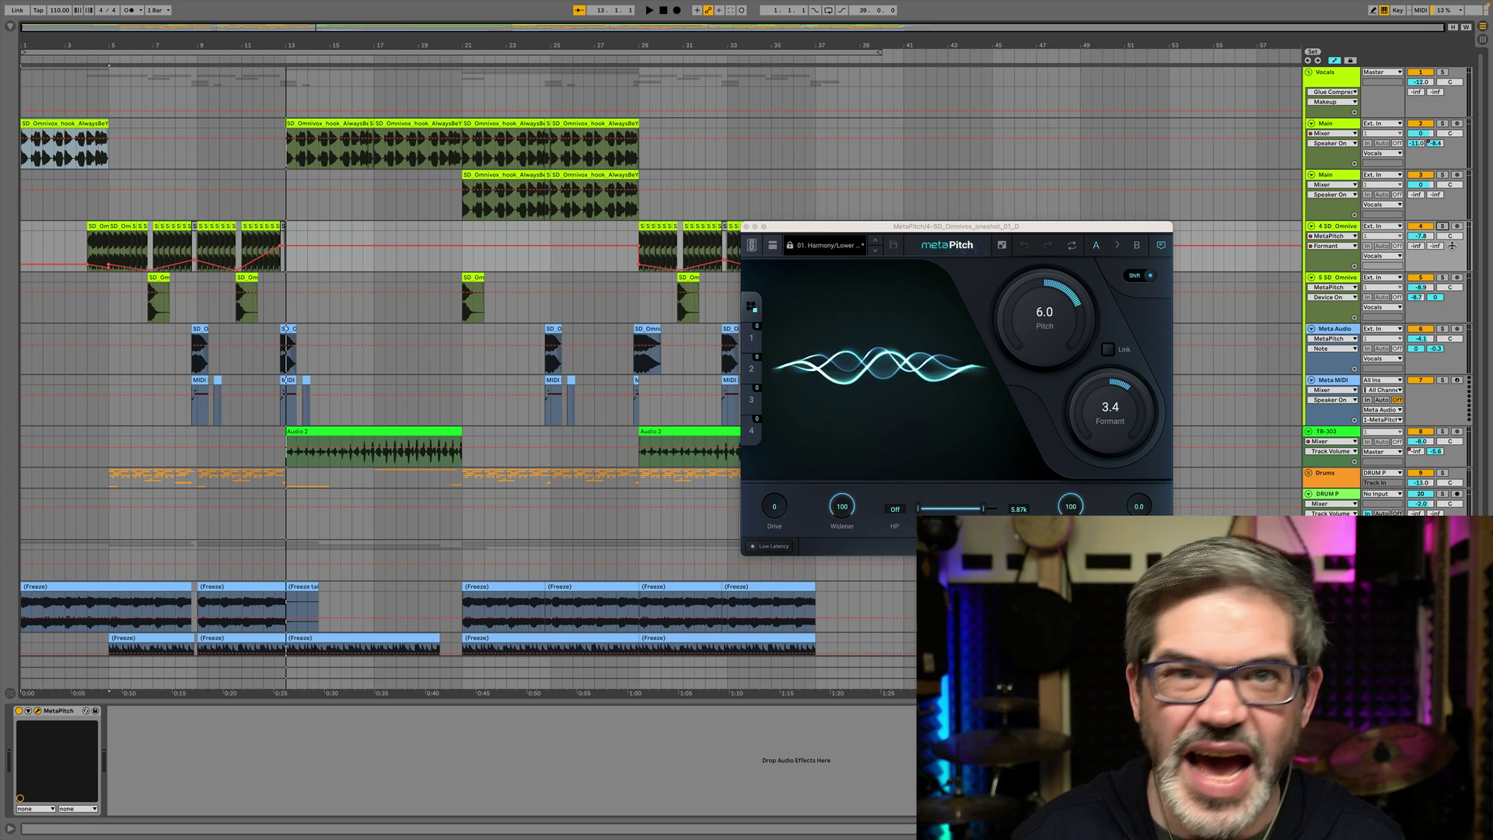
Show the Main track's metaPitch instance and play from the first hook clip.
{"action": "left_click", "coordinate": [1335, 122]}
{"action": "left_click", "coordinate": [336, 124]}
{"action": "key", "text": "space"}
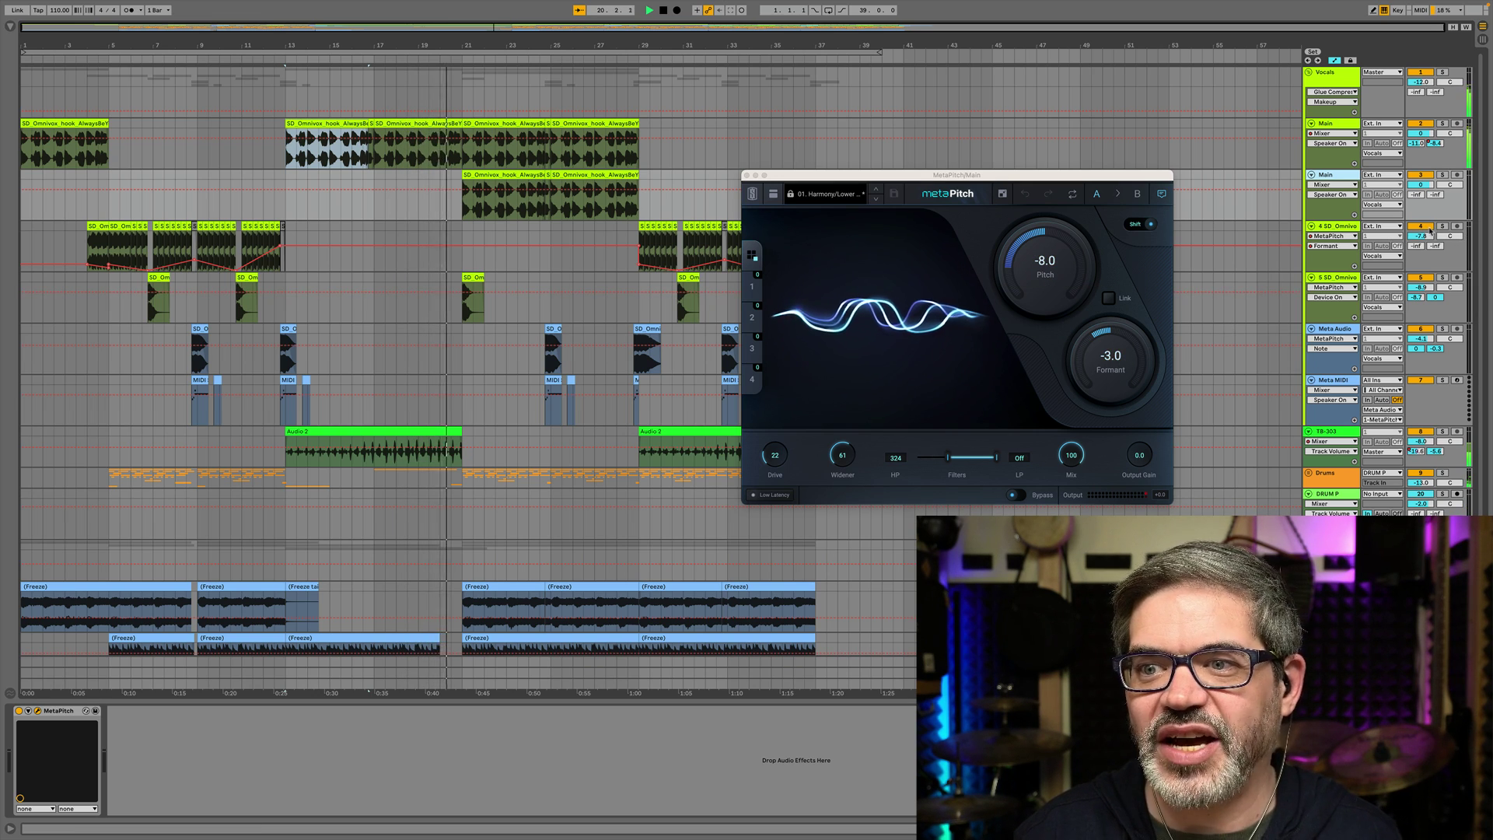
Solo and then unsolo the Main track, and toggle track 3's activator.
{"action": "left_click", "coordinate": [1443, 175]}
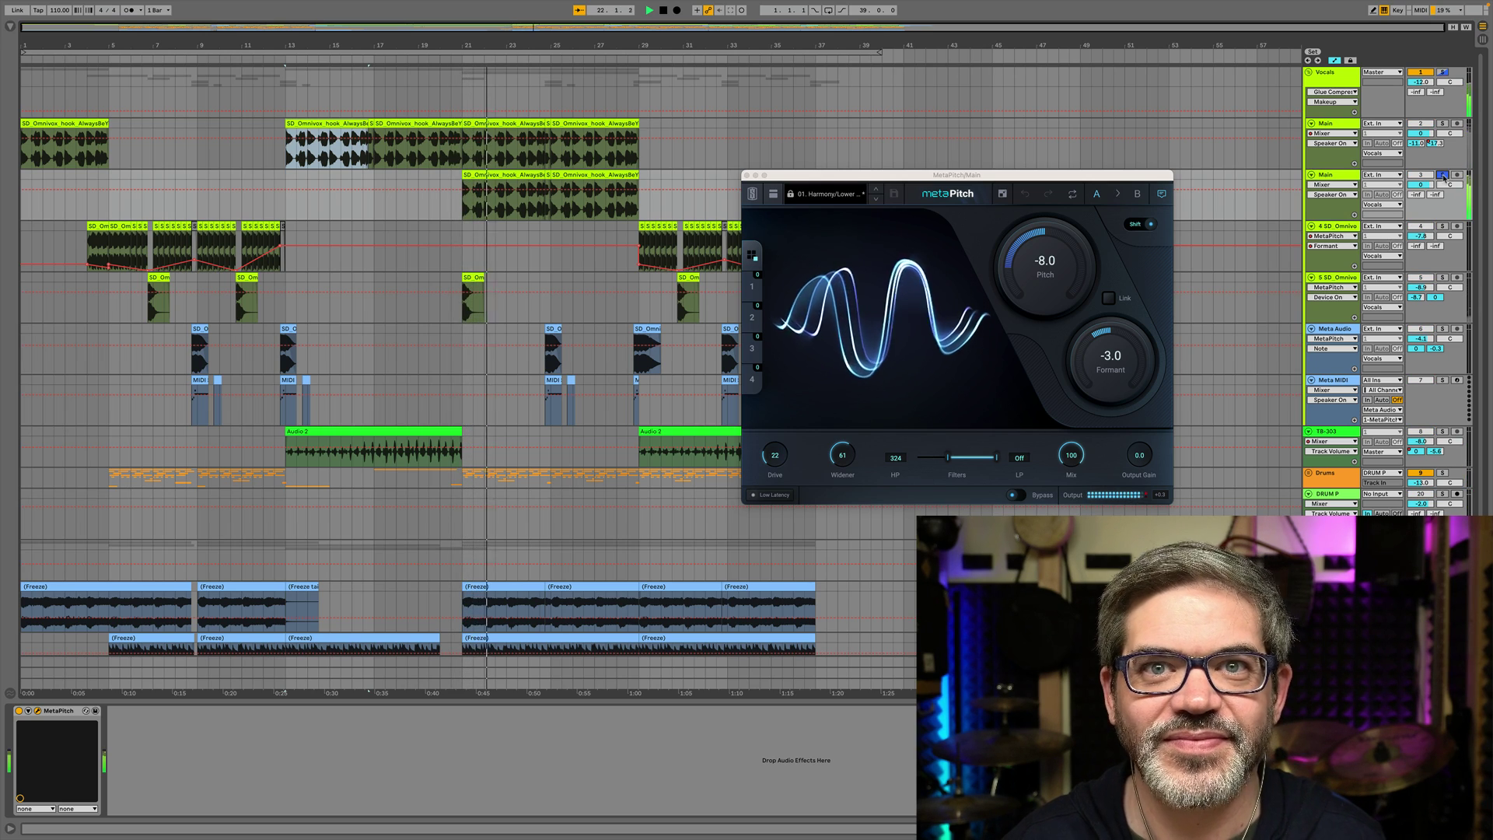
{"action": "left_click", "coordinate": [1443, 175]}
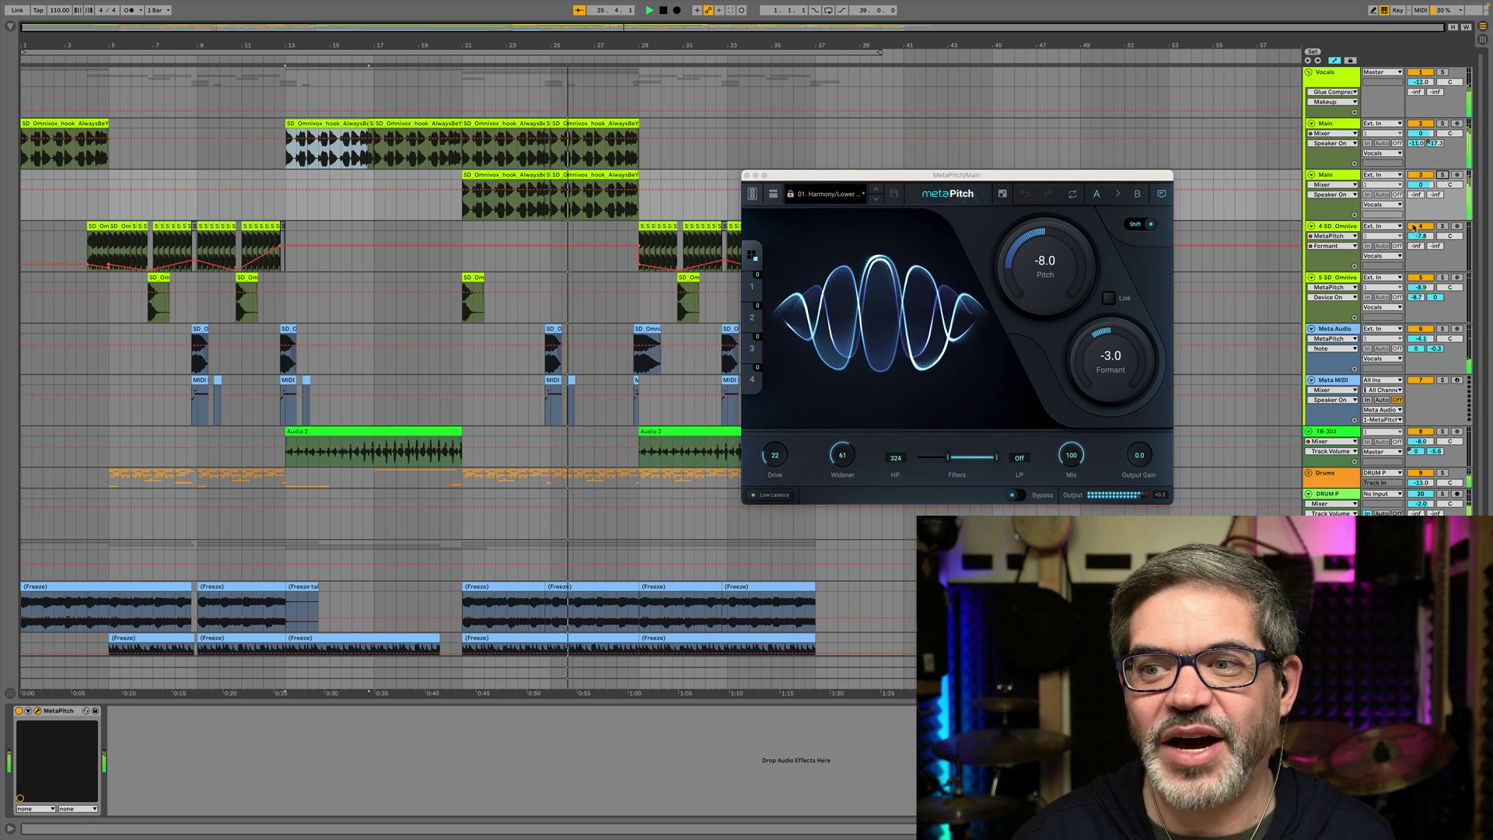
{"action": "left_click", "coordinate": [1421, 175]}
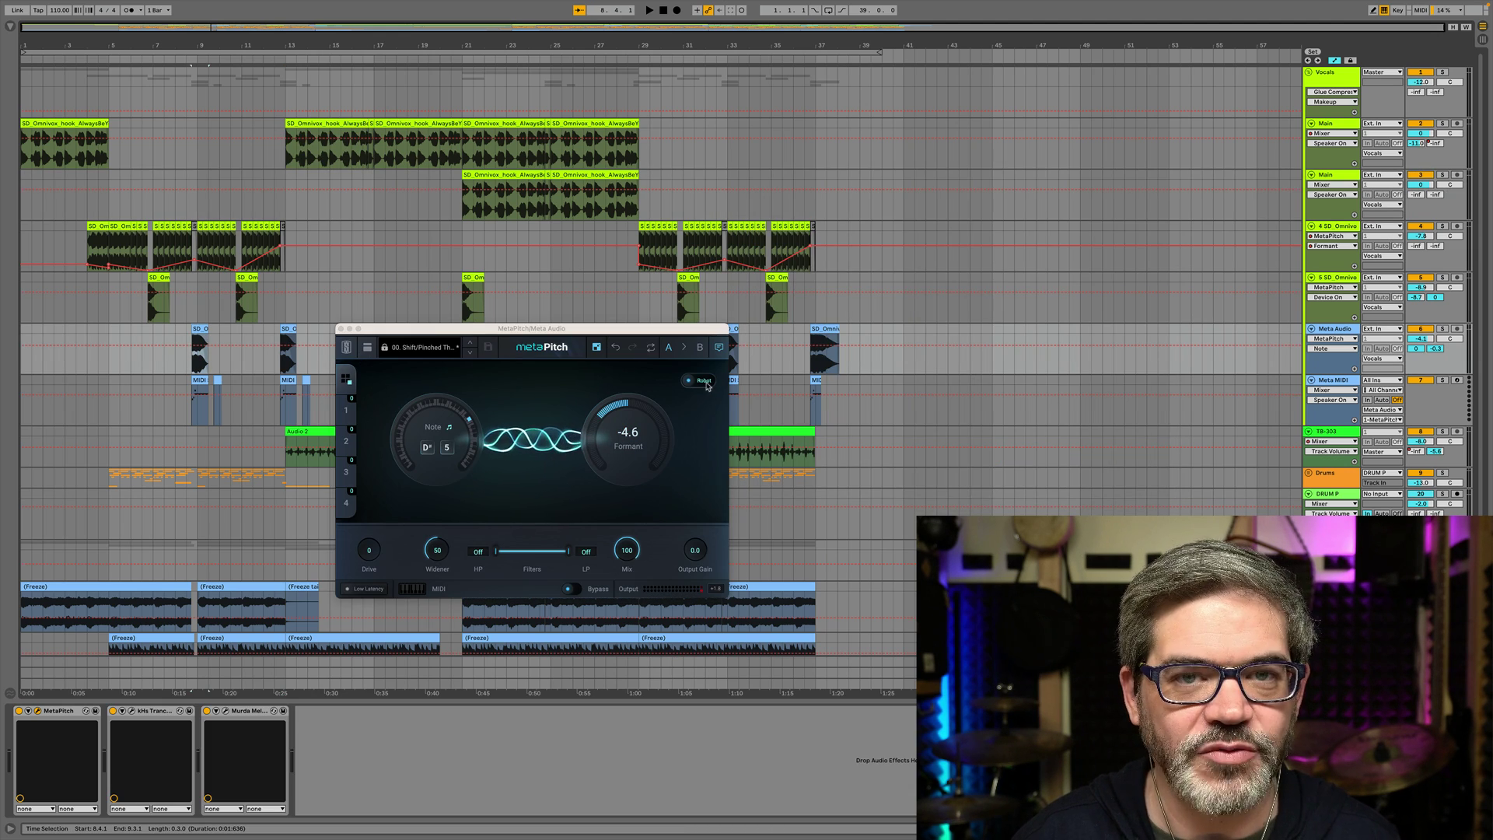
Solo Meta Audio and compare the D# 5 robot effect bypassed versus active during playback.
{"action": "left_click", "coordinate": [572, 589]}
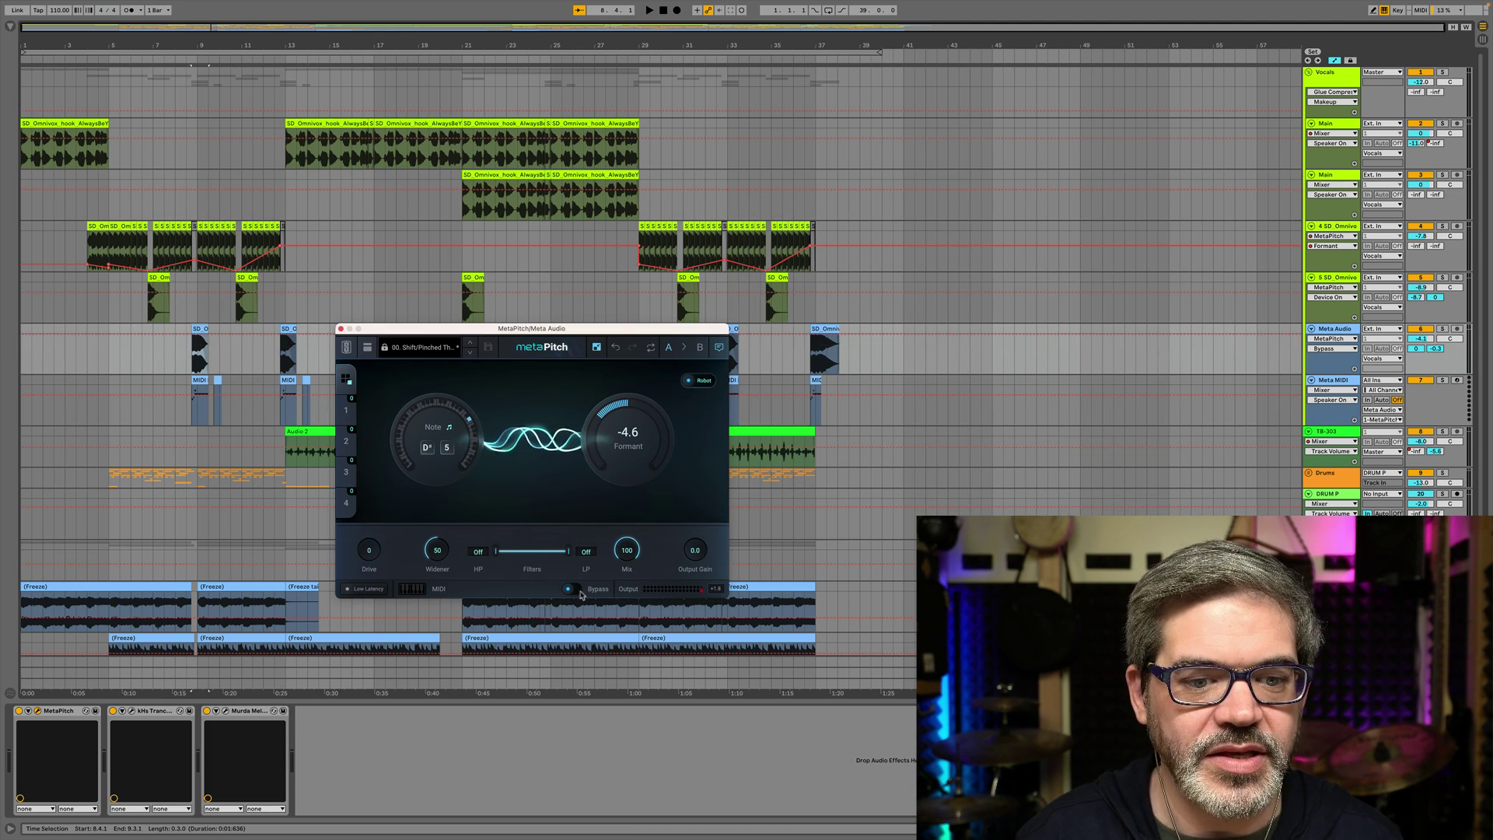
{"action": "left_click", "coordinate": [1442, 329]}
{"action": "key", "text": "space"}
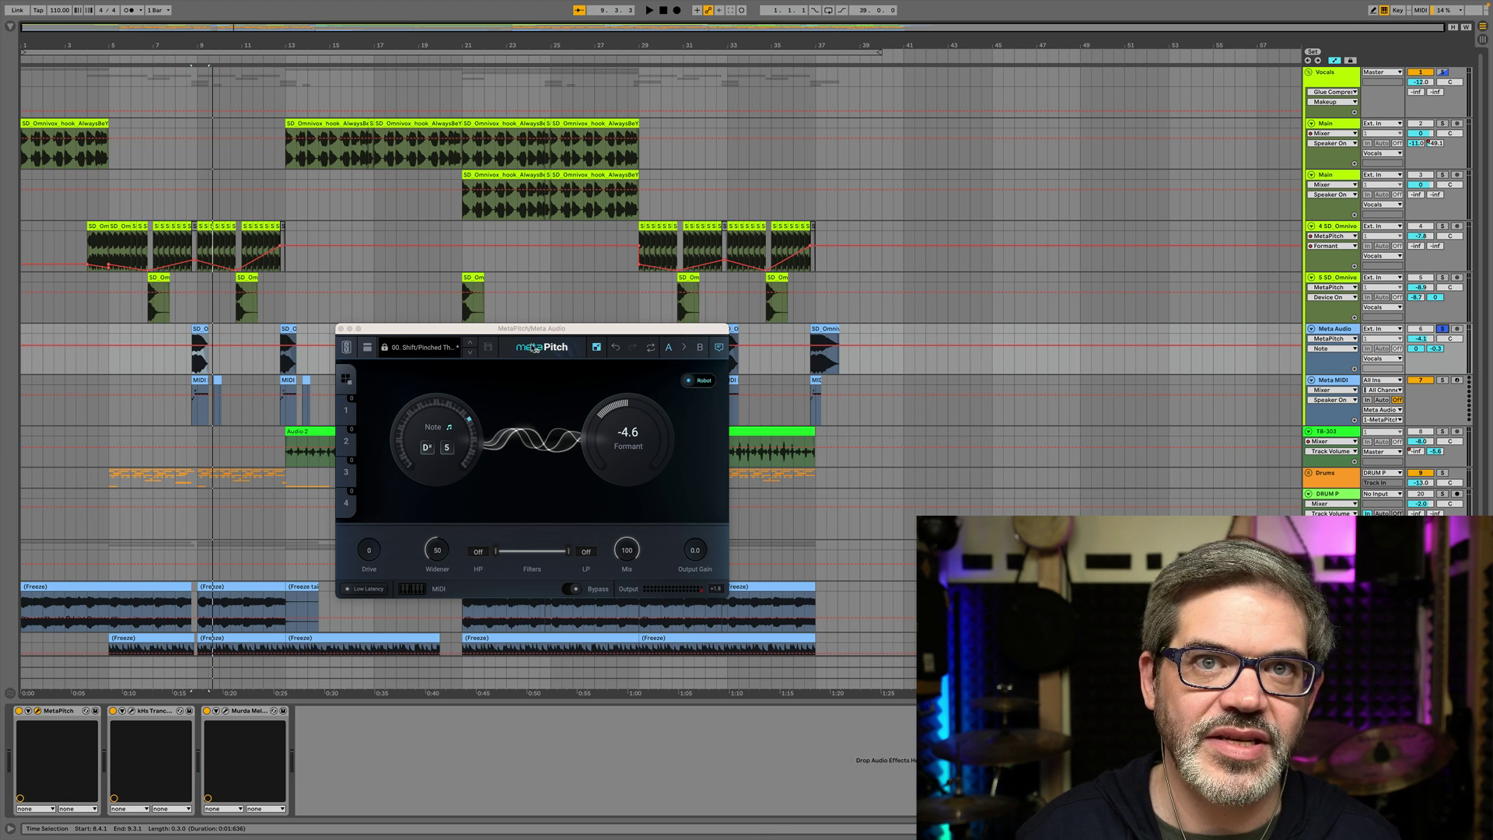
{"action": "left_click", "coordinate": [568, 591]}
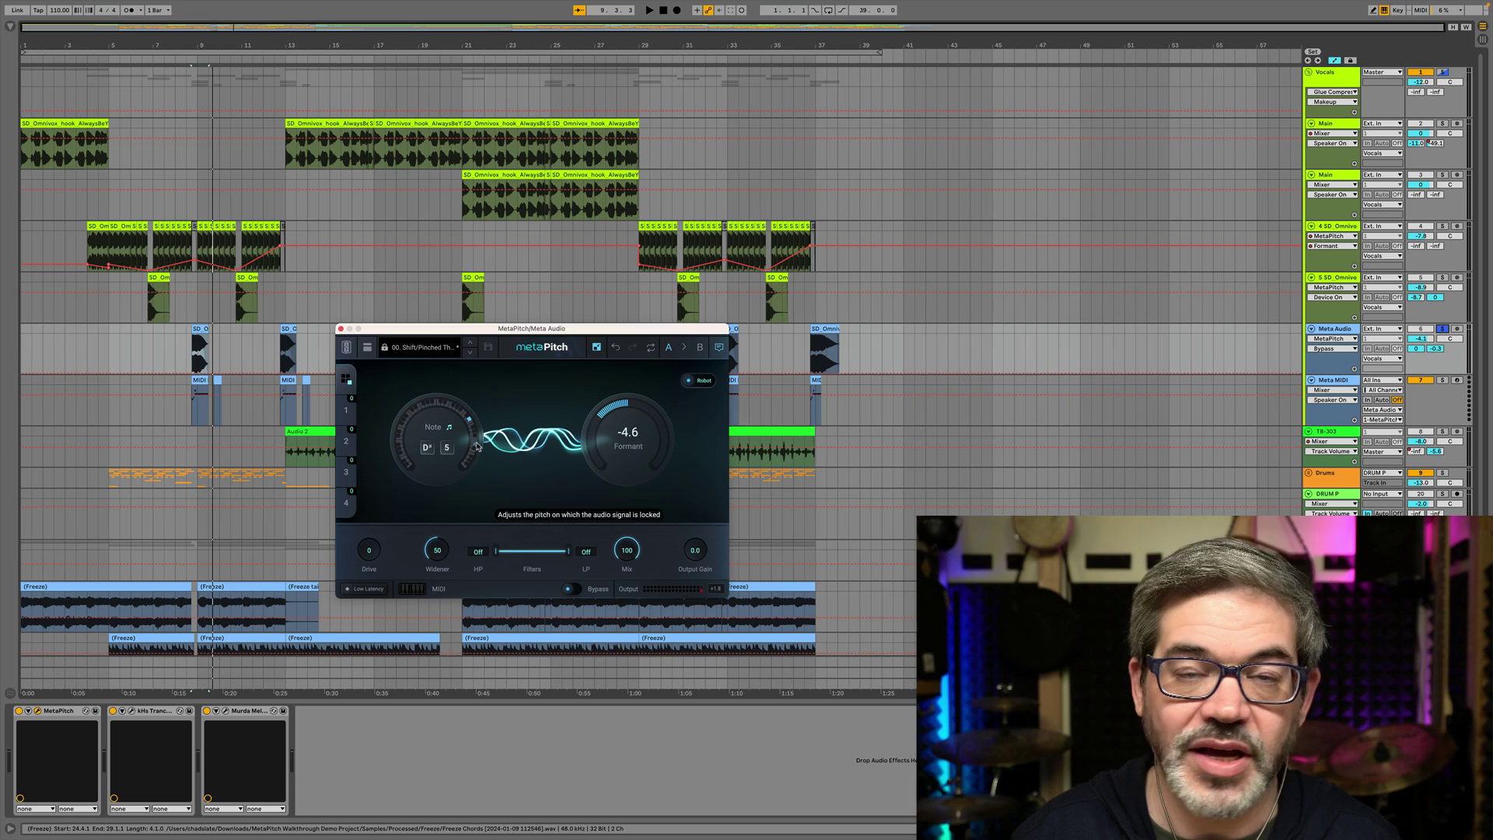
{"action": "key", "text": "space"}
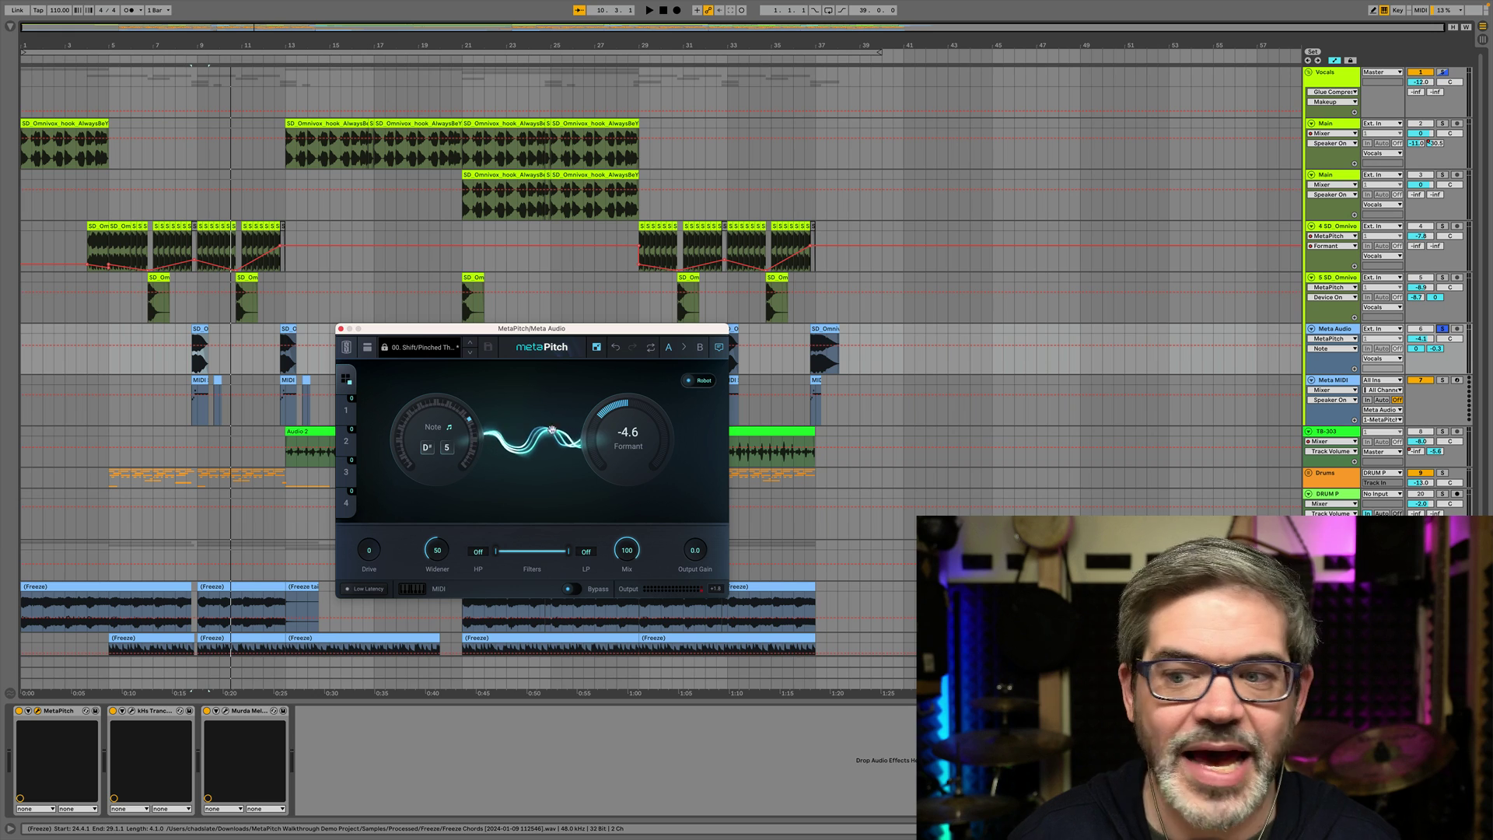
Audition the TB-303 bass locked to C1 from bar 13, then unsolo the TB-303 track.
{"action": "left_click", "coordinate": [1350, 435]}
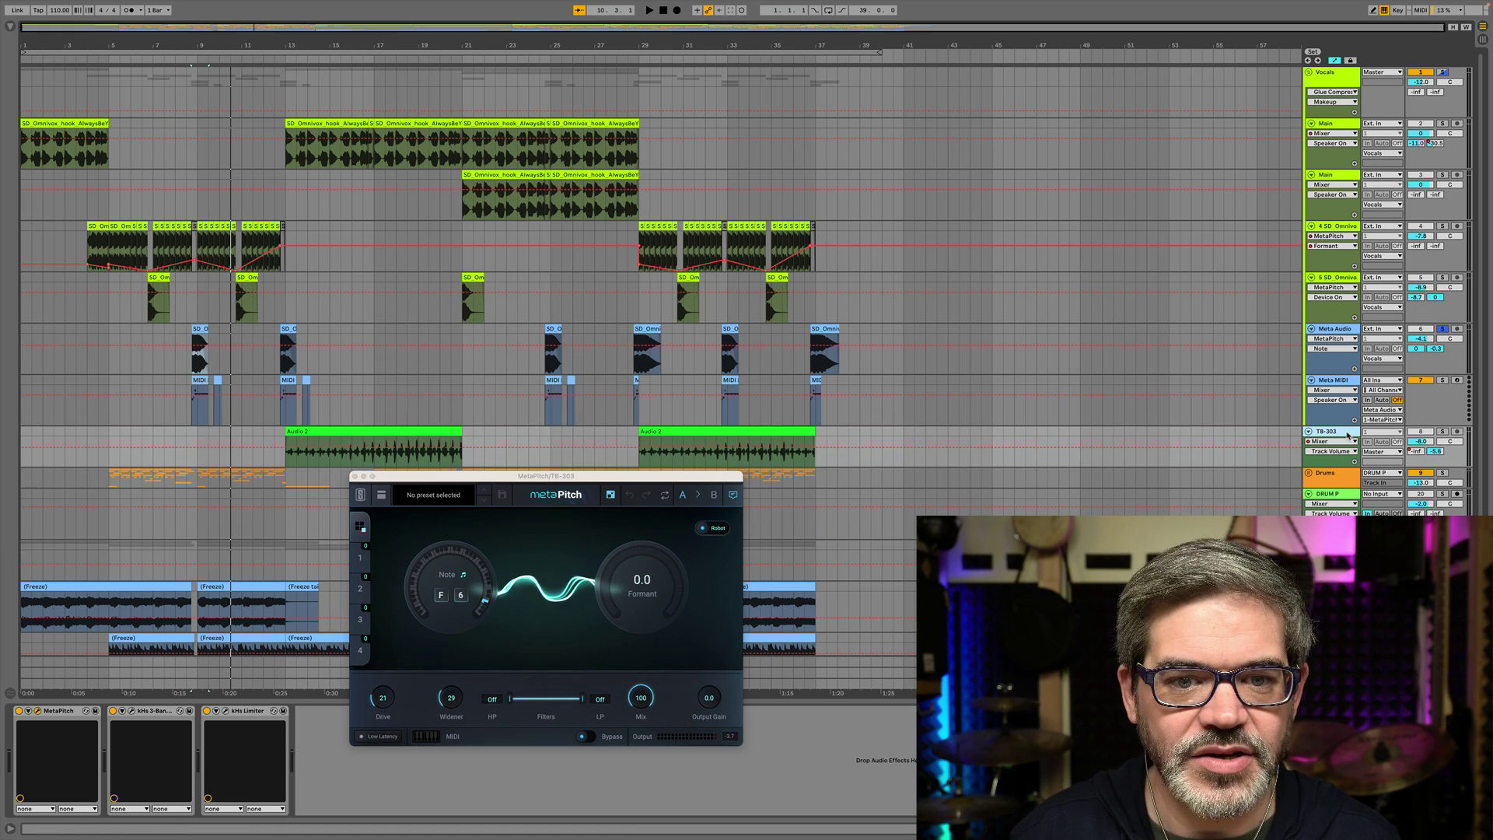
{"action": "left_click", "coordinate": [406, 430]}
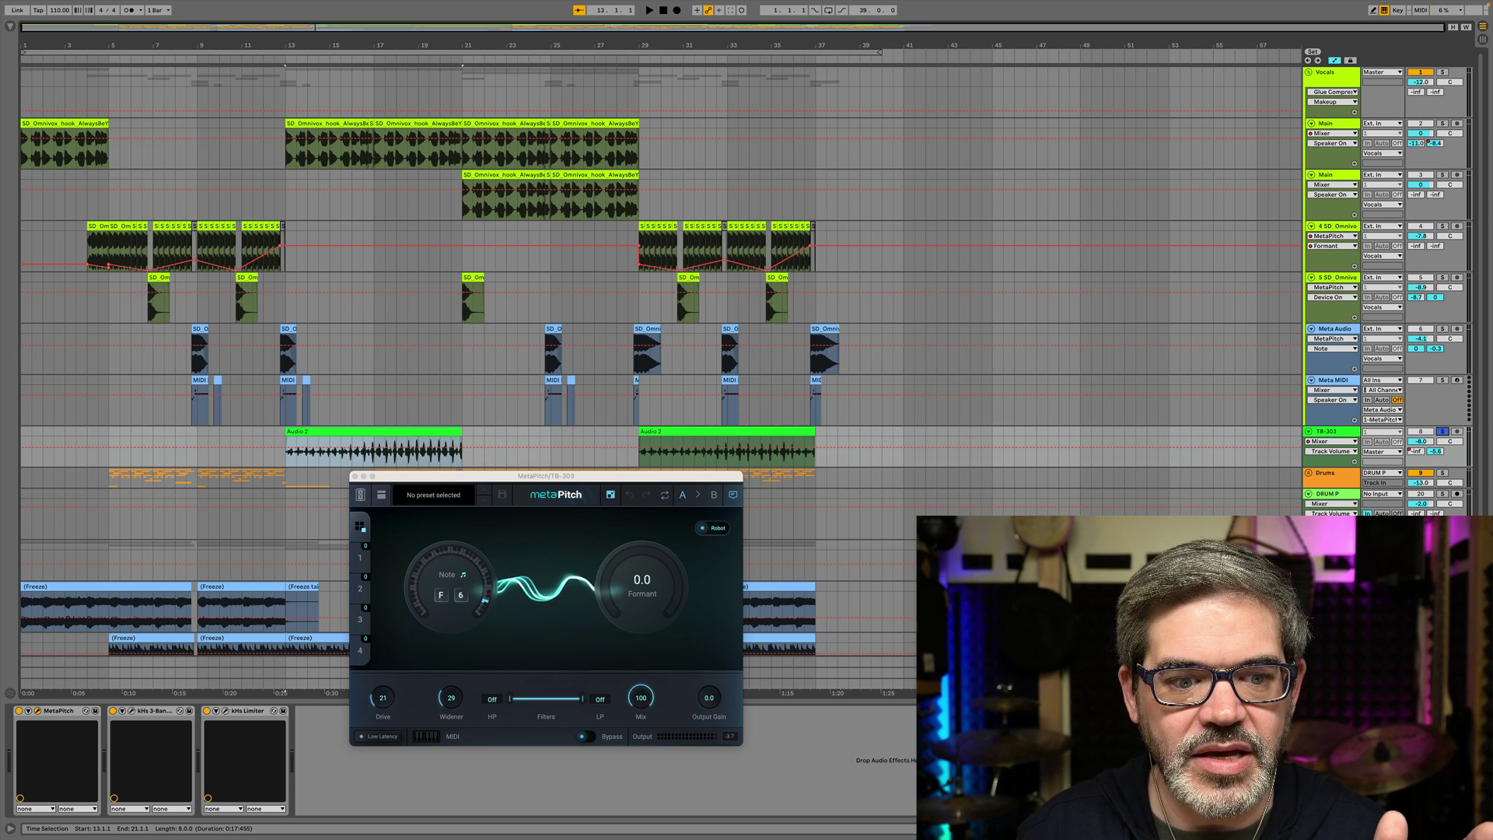
{"action": "key", "text": "space"}
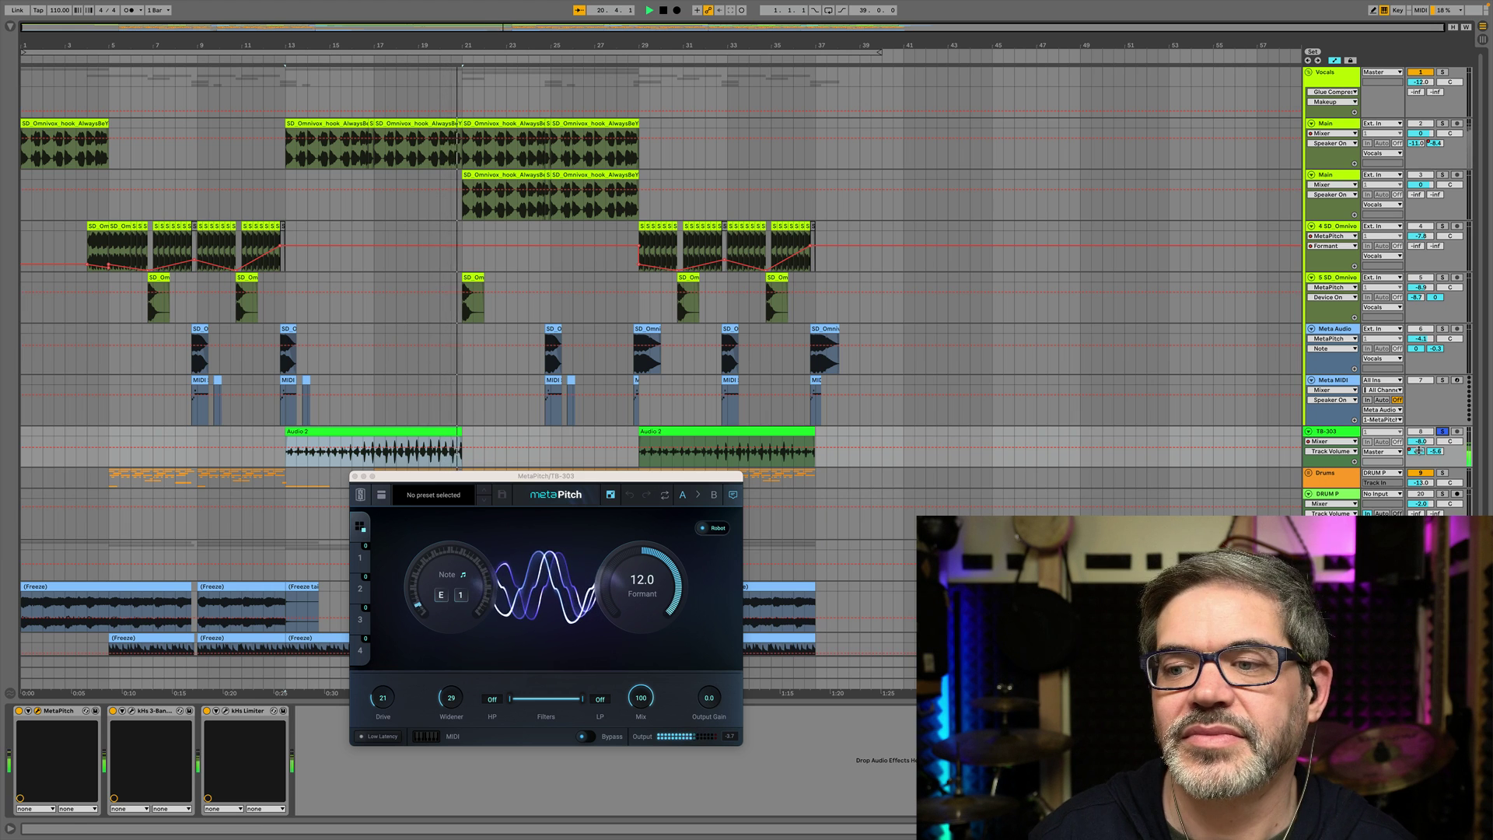
{"action": "left_click", "coordinate": [1443, 431]}
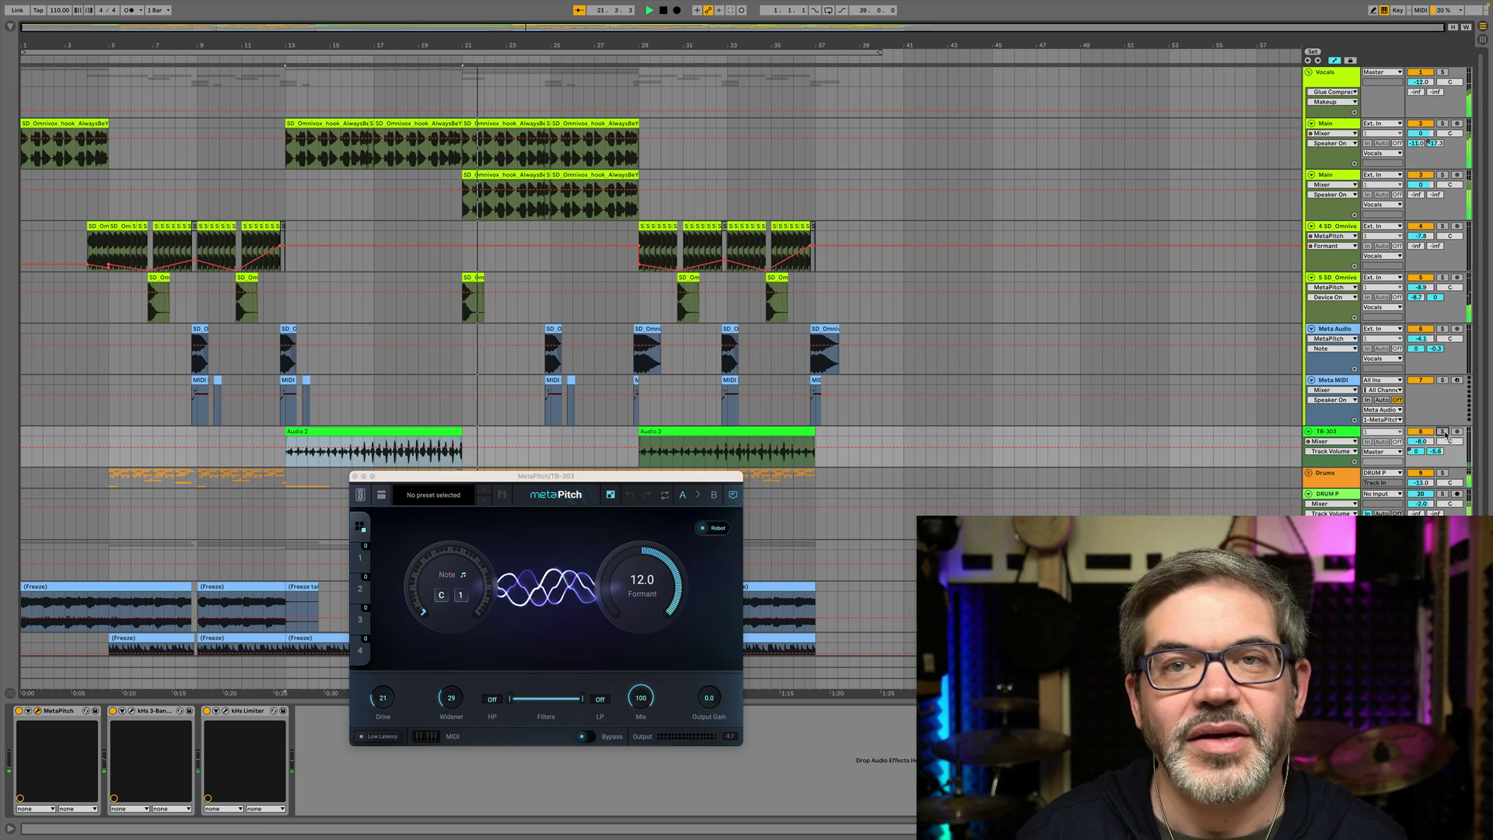